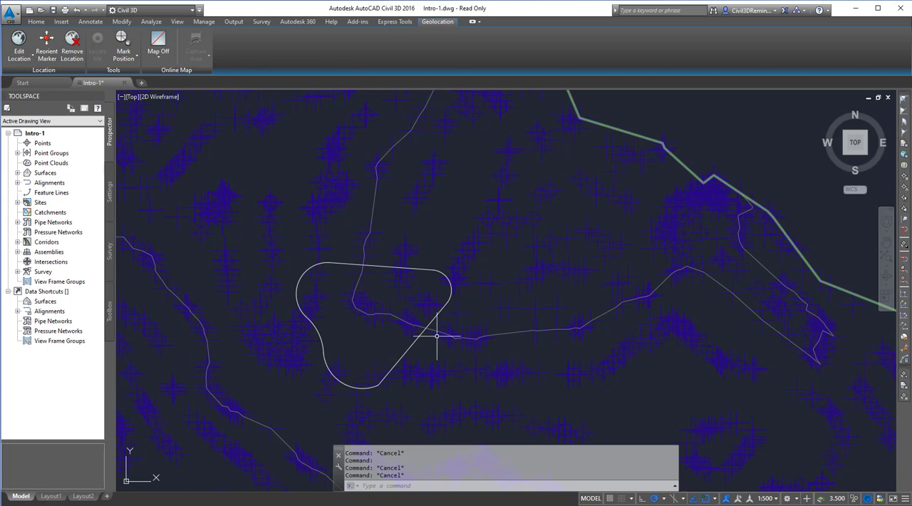
# - Inspect the Points component's display settings in the EG surface's style
pyautogui.click(365, 300)
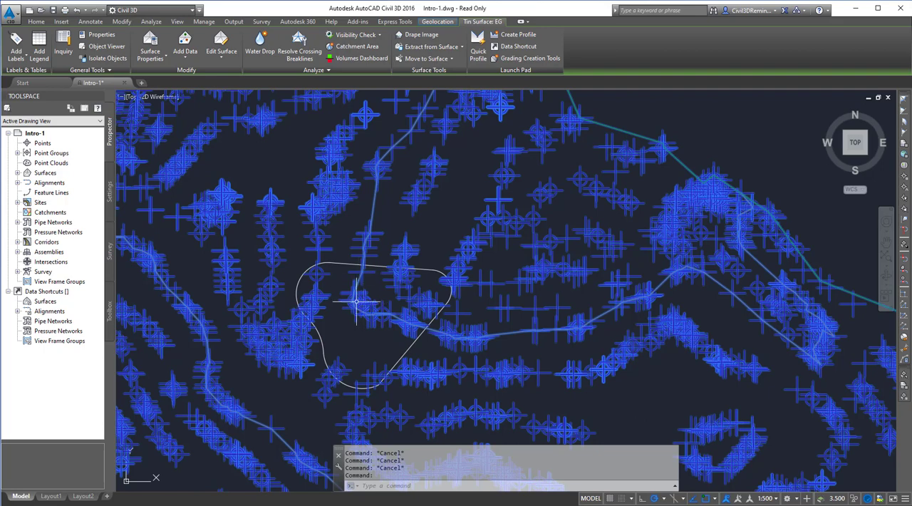
pyautogui.rightClick(359, 303)
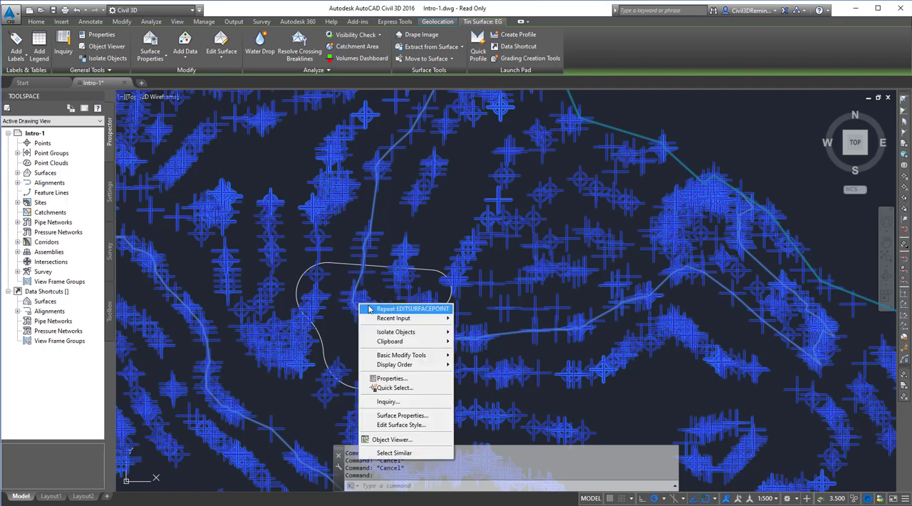
pyautogui.click(391, 425)
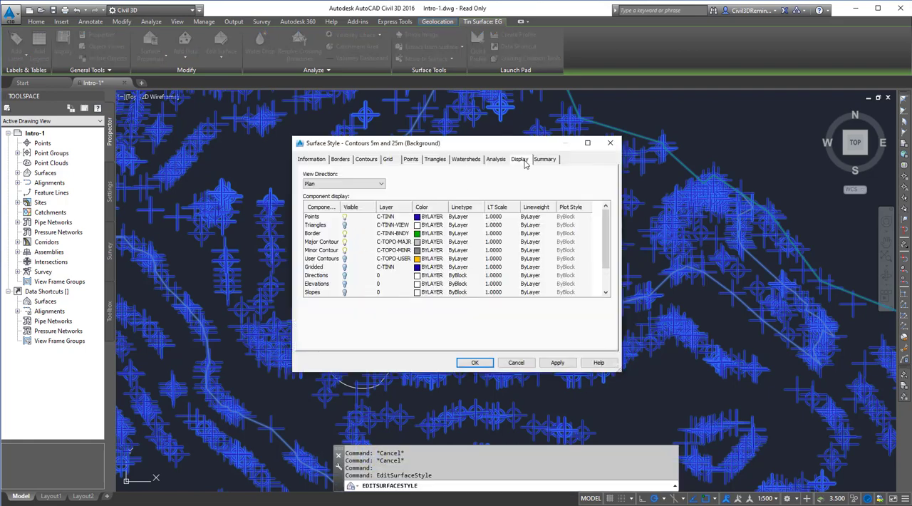
pyautogui.click(322, 217)
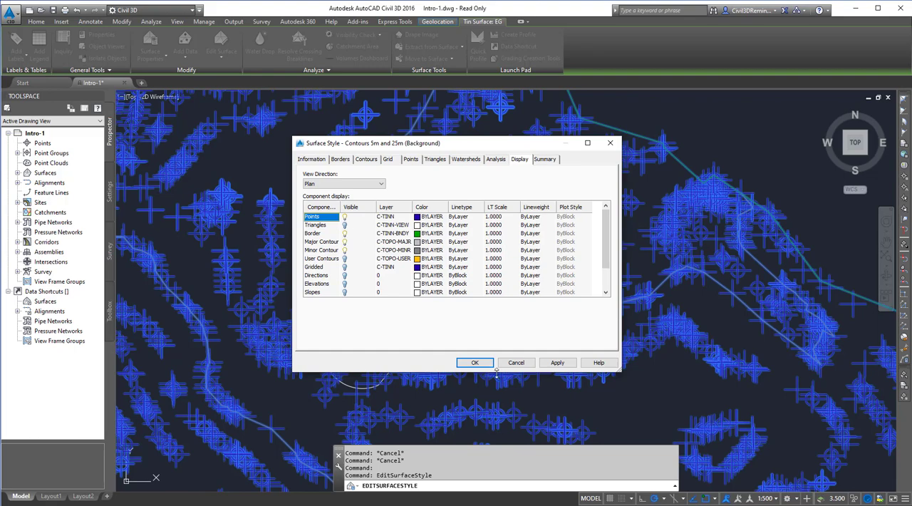
pyautogui.click(516, 363)
pyautogui.press('Escape')
pyautogui.press('Escape')
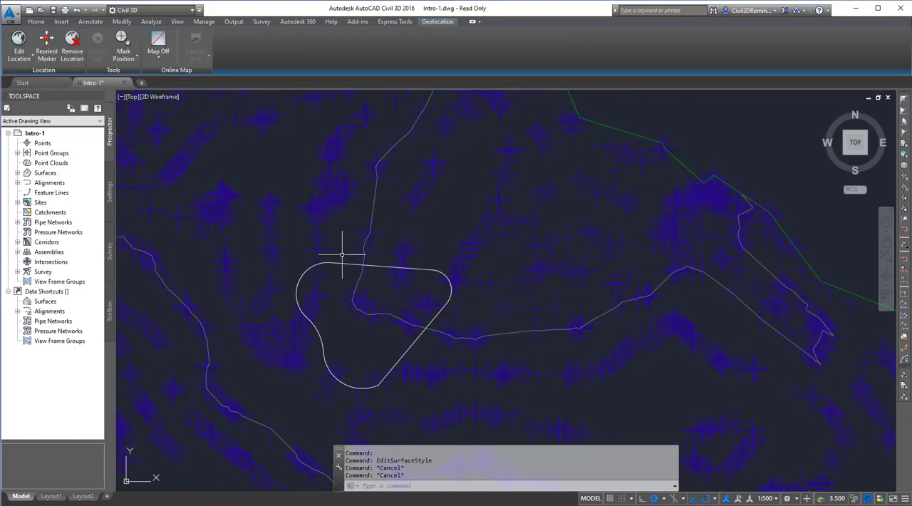
# - Start Modify Point on the EG surface with a window polygon (wp), object snap on, and trace the closed outline's upper straight edge
pyautogui.click(322, 274)
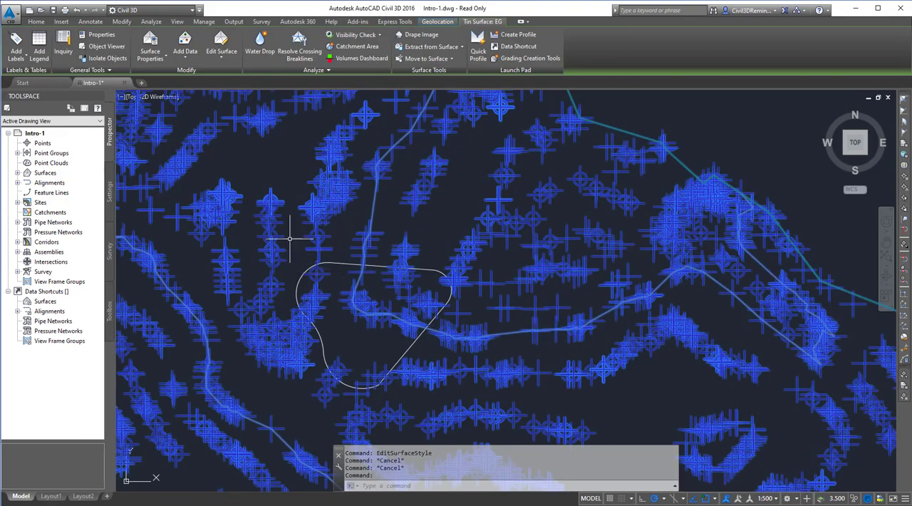
pyautogui.click(226, 62)
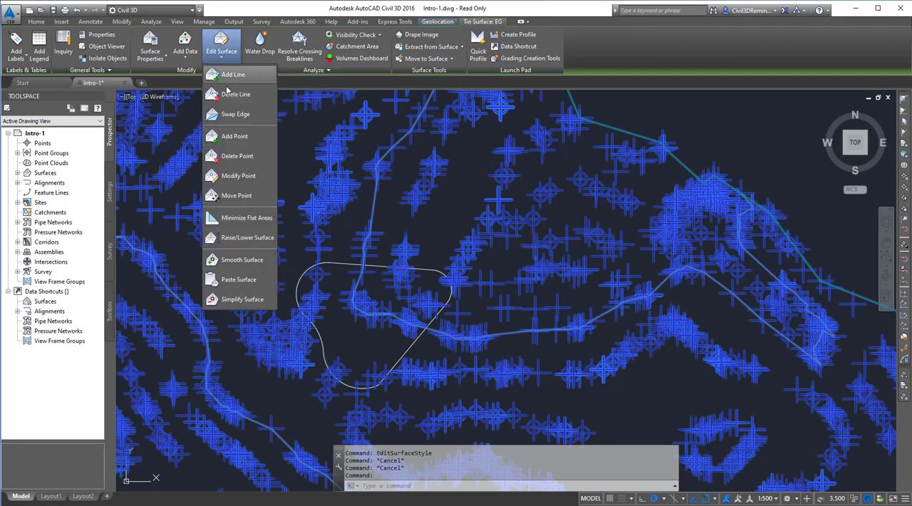
pyautogui.click(246, 178)
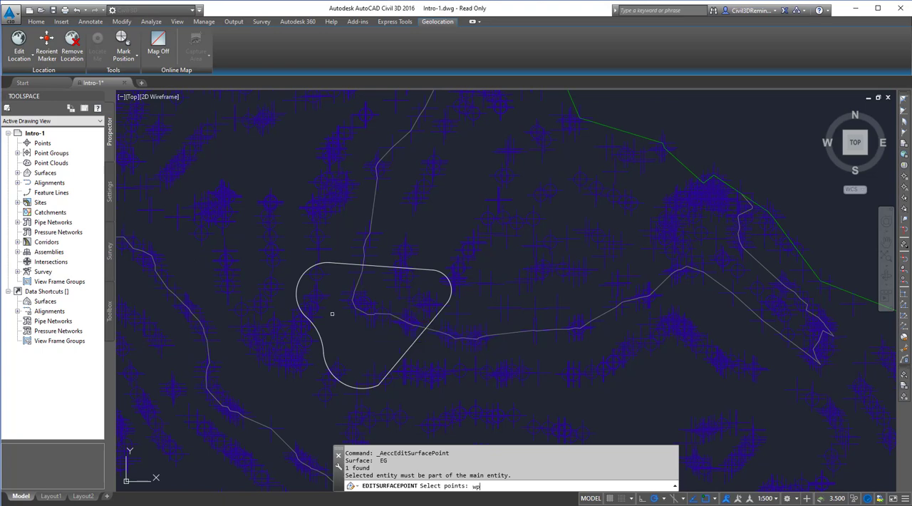
pyautogui.press('Return')
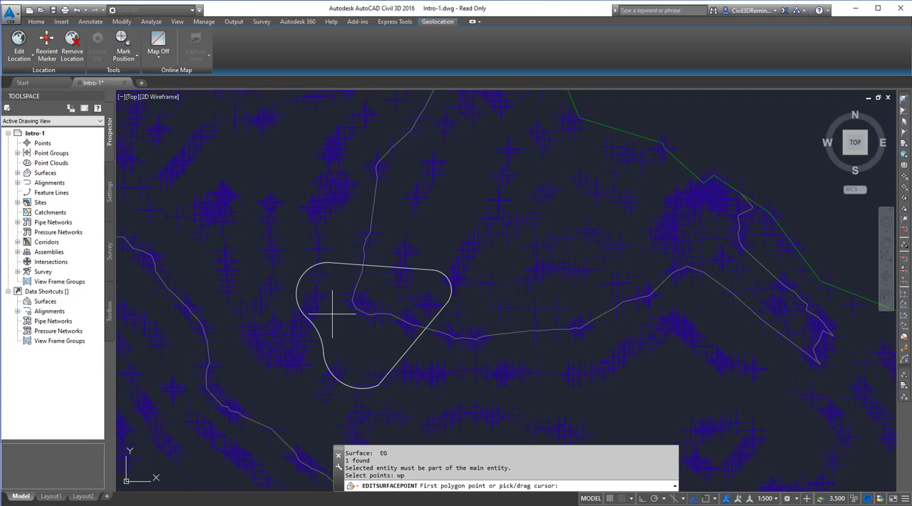
pyautogui.press('F3')
pyautogui.click(329, 263)
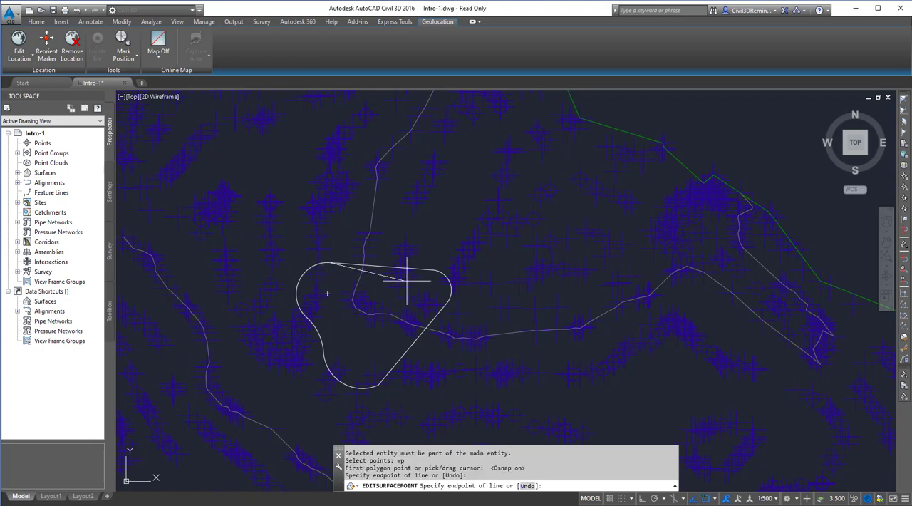
pyautogui.click(432, 271)
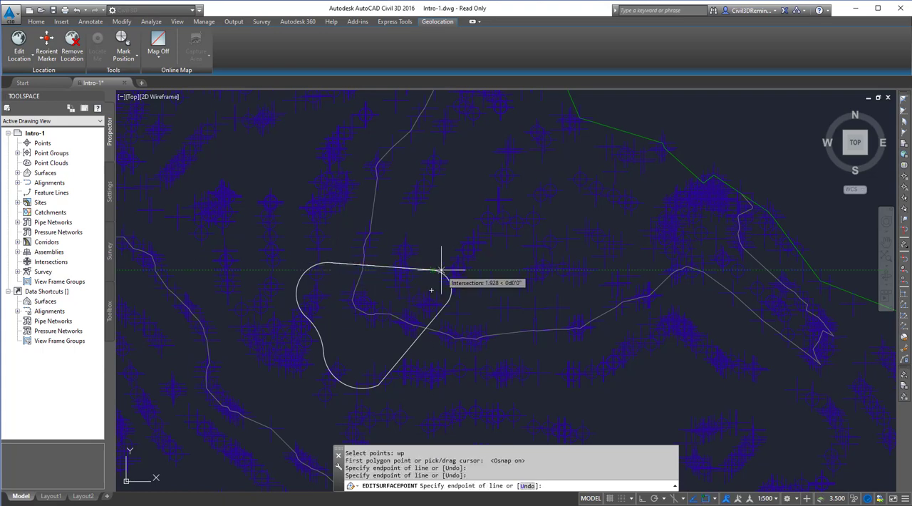
# - Enable the Nearest object snap and continue the selection polygon around the outline's upper-right rounded corner
pyautogui.click(716, 498)
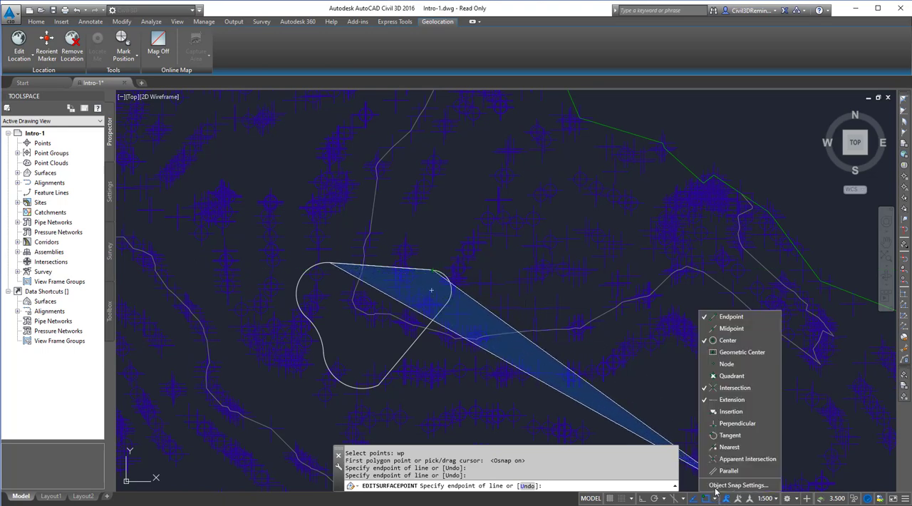
pyautogui.click(733, 447)
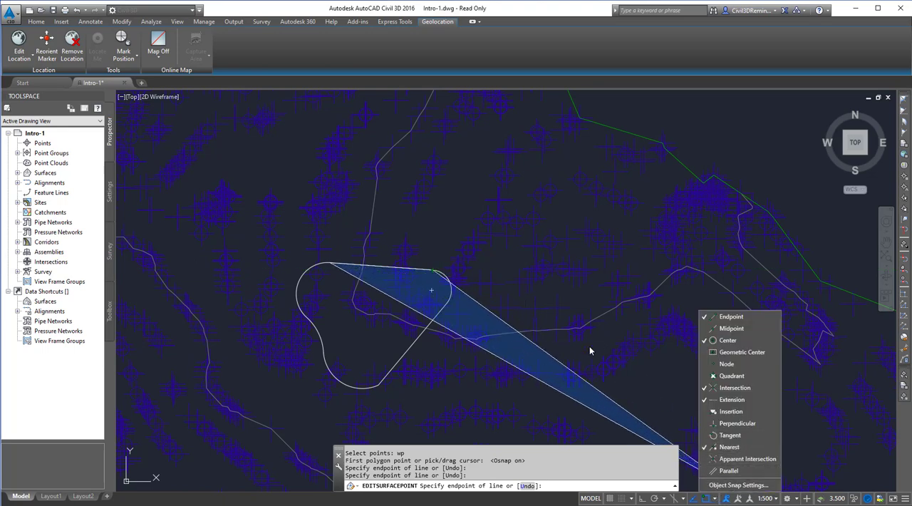
pyautogui.click(442, 274)
pyautogui.click(443, 272)
pyautogui.click(451, 284)
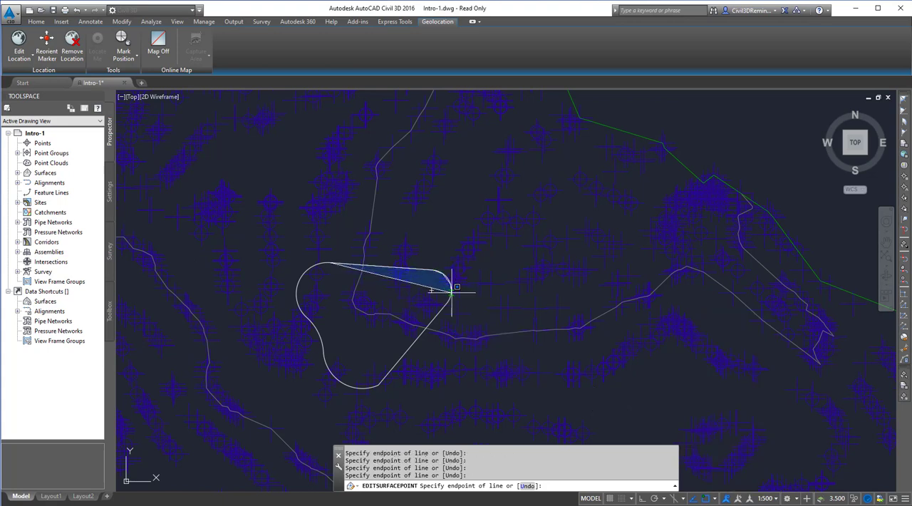
pyautogui.click(452, 293)
pyautogui.click(447, 304)
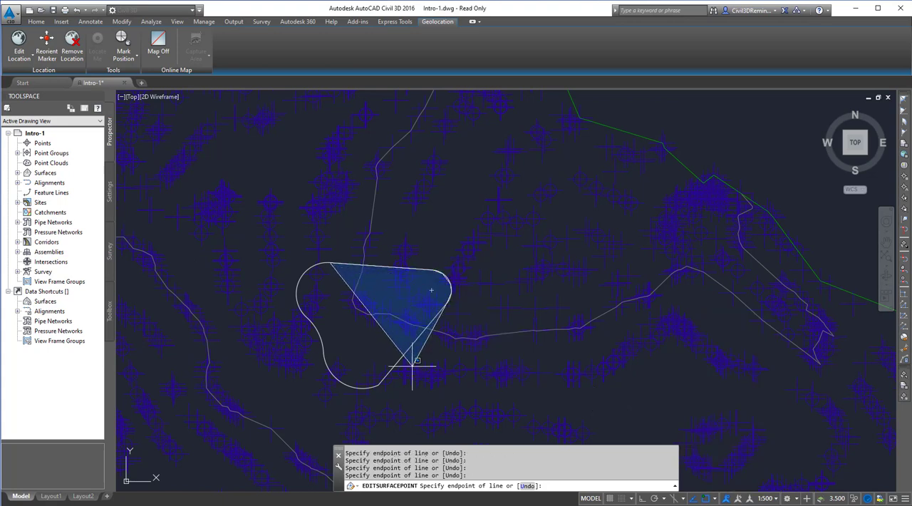
# - Trace the rest of the polygon along the outline's lower and left curves and complete the window selection of surface points
pyautogui.click(379, 385)
pyautogui.click(364, 387)
pyautogui.click(350, 386)
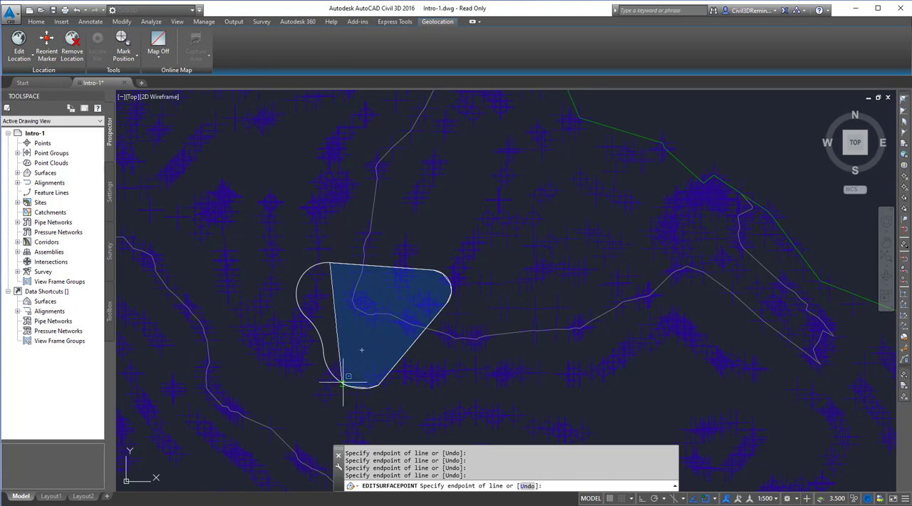
pyautogui.click(340, 379)
pyautogui.click(328, 368)
pyautogui.click(324, 354)
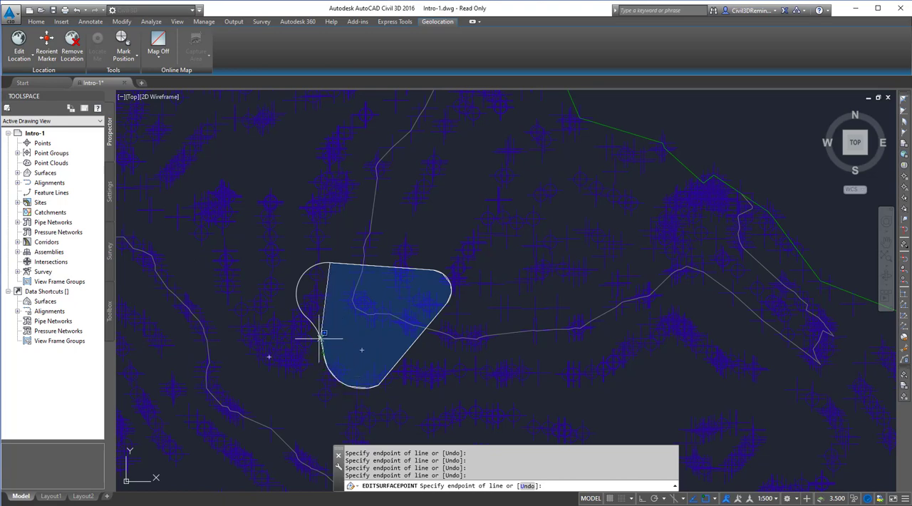
pyautogui.click(320, 335)
pyautogui.click(312, 320)
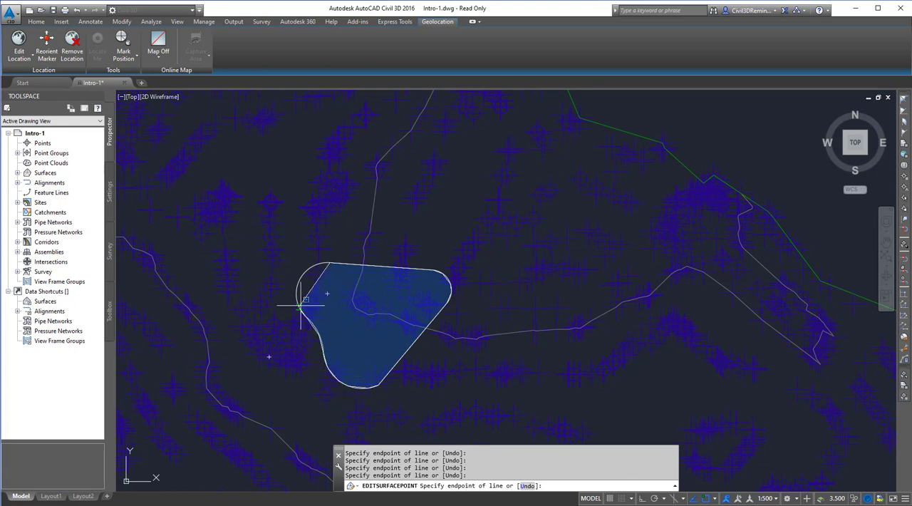
pyautogui.click(299, 305)
pyautogui.click(298, 288)
pyautogui.click(303, 273)
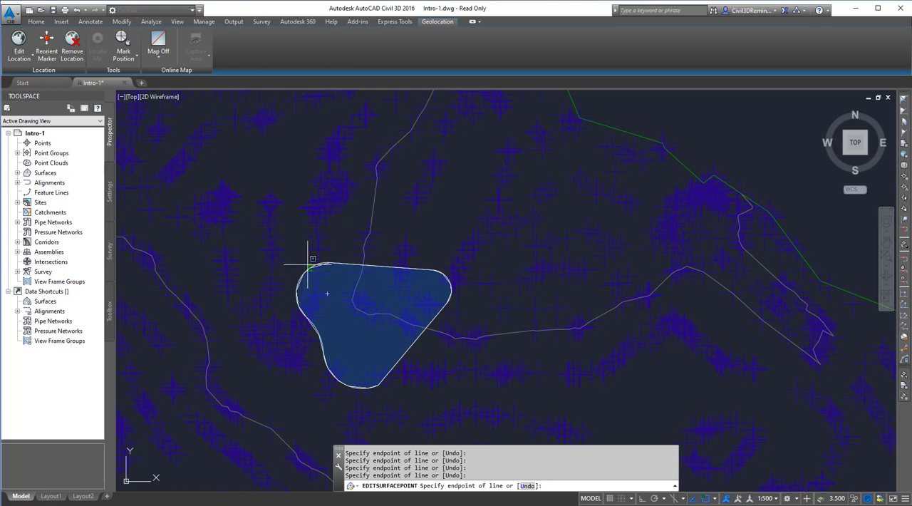
pyautogui.press('Return')
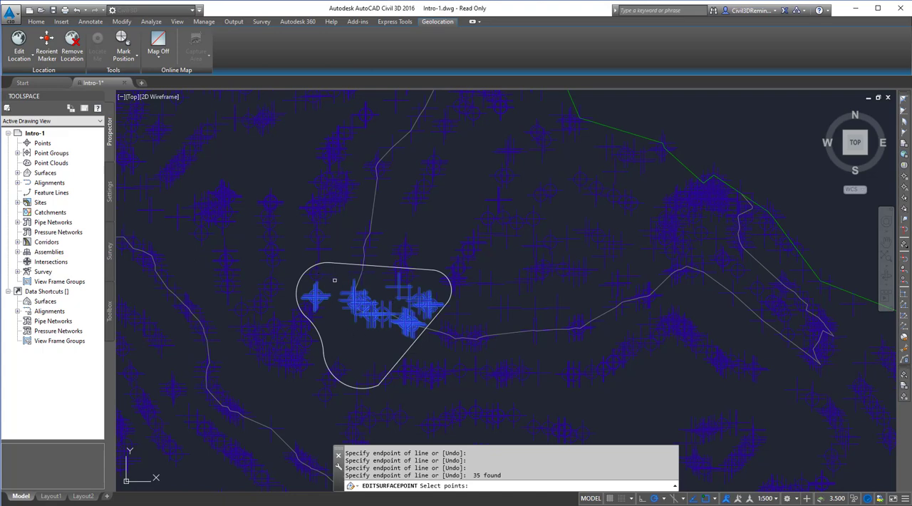
# - Apply a Delta elevation change of -.1 to the selected surface points and end the point editing
pyautogui.press('Return')
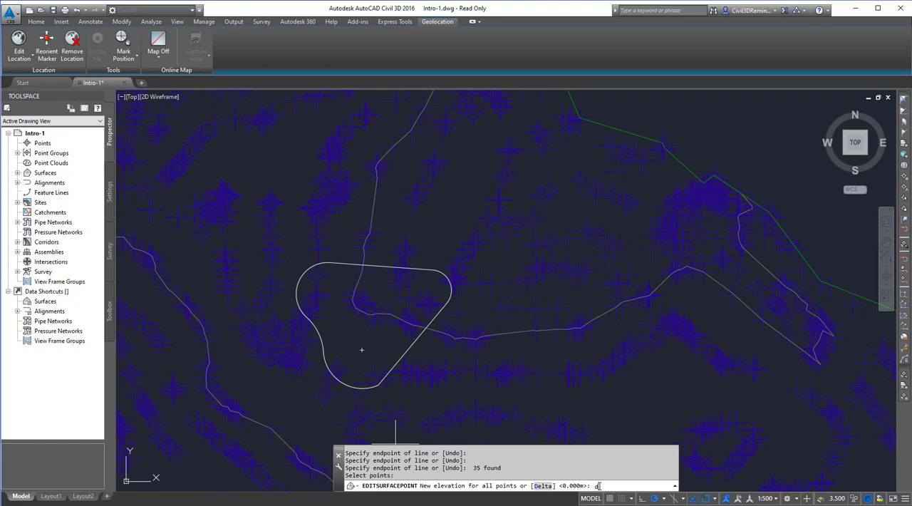
pyautogui.press('Return')
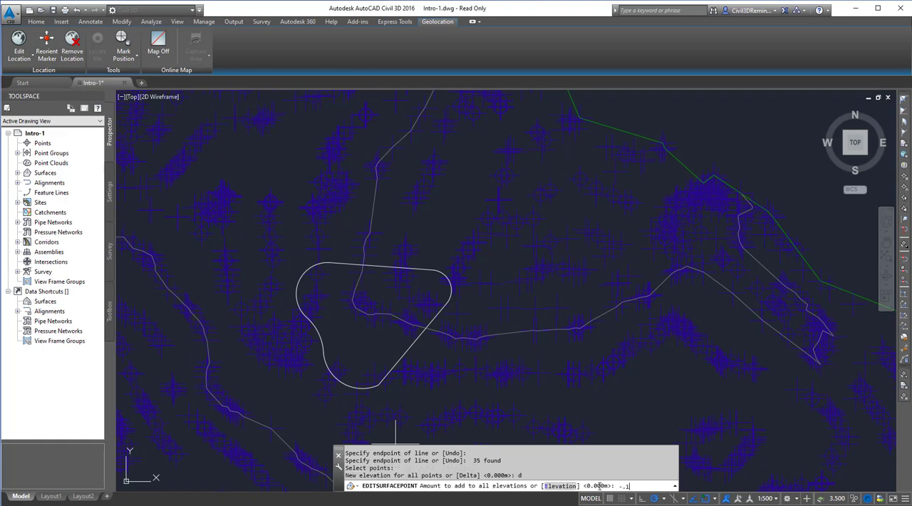
pyautogui.press('Return')
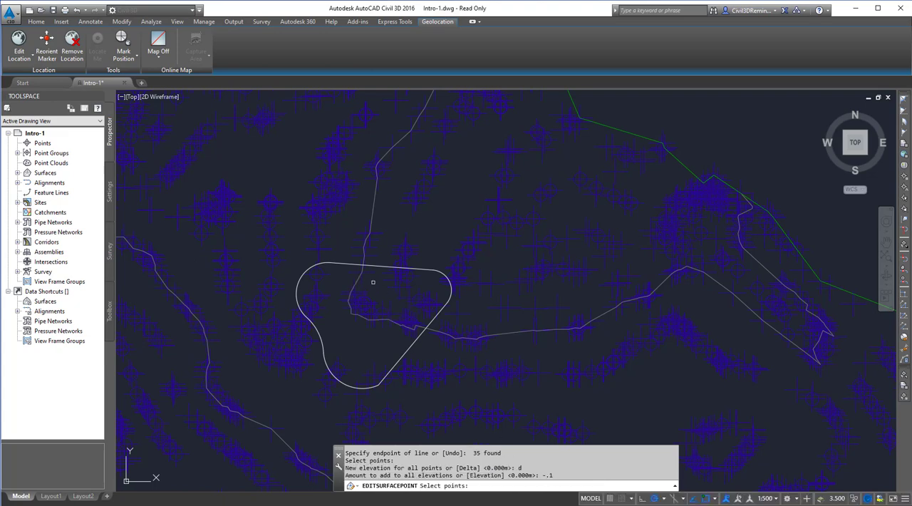
pyautogui.press('Return')
pyautogui.press('Escape')
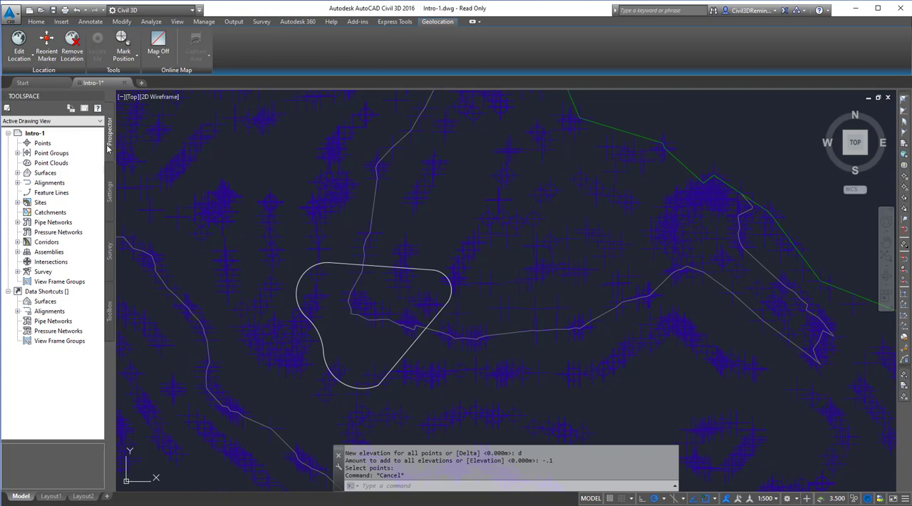
# - Examine the Modify Multiple Points entry among the EG surface definition's edits, enlarging the list and Toolspace to read its description
pyautogui.click(18, 174)
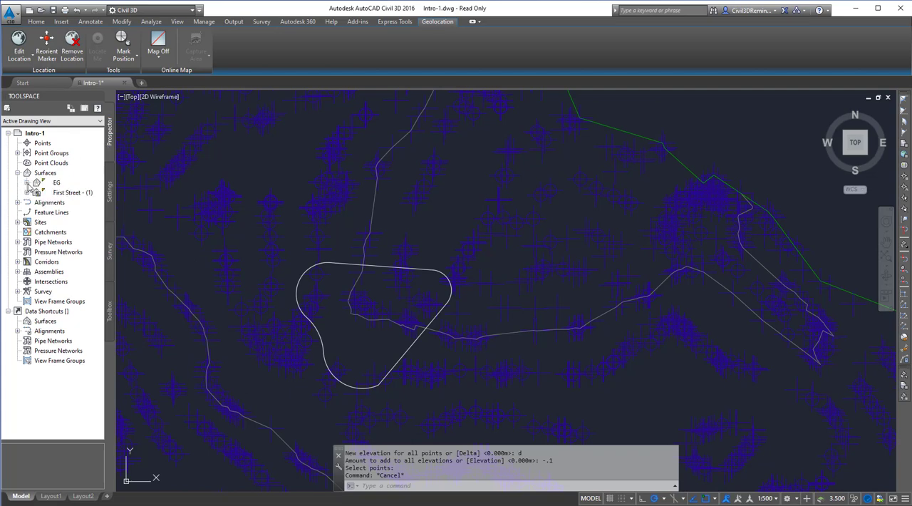
pyautogui.click(27, 184)
pyautogui.click(36, 212)
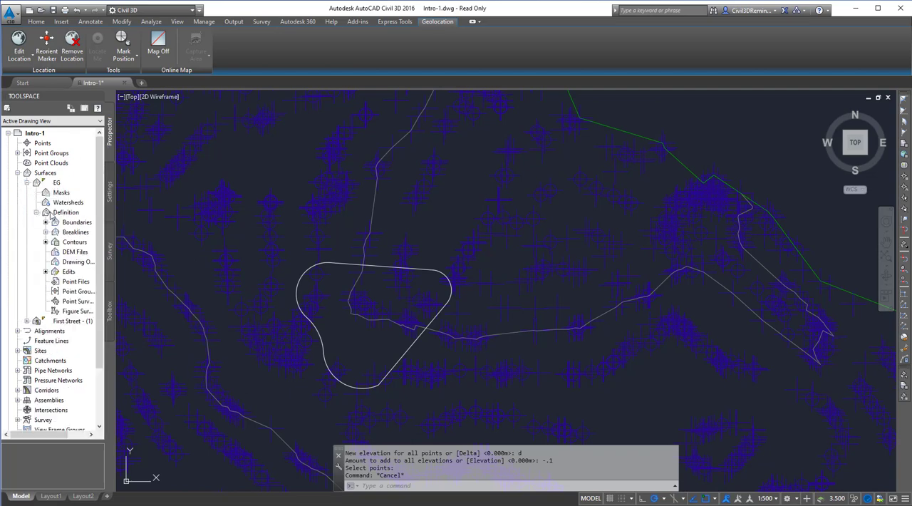
pyautogui.click(70, 273)
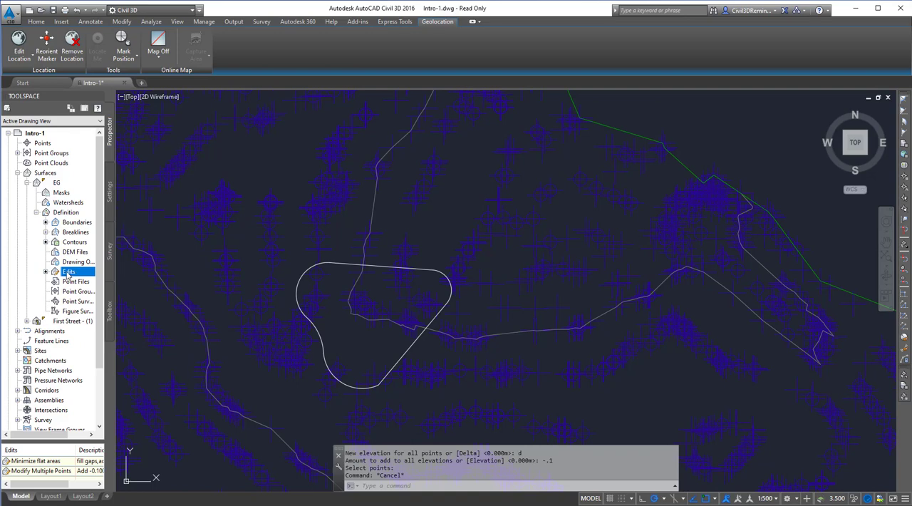
pyautogui.moveTo(72, 441); pyautogui.dragTo(72, 400)
pyautogui.click(60, 431)
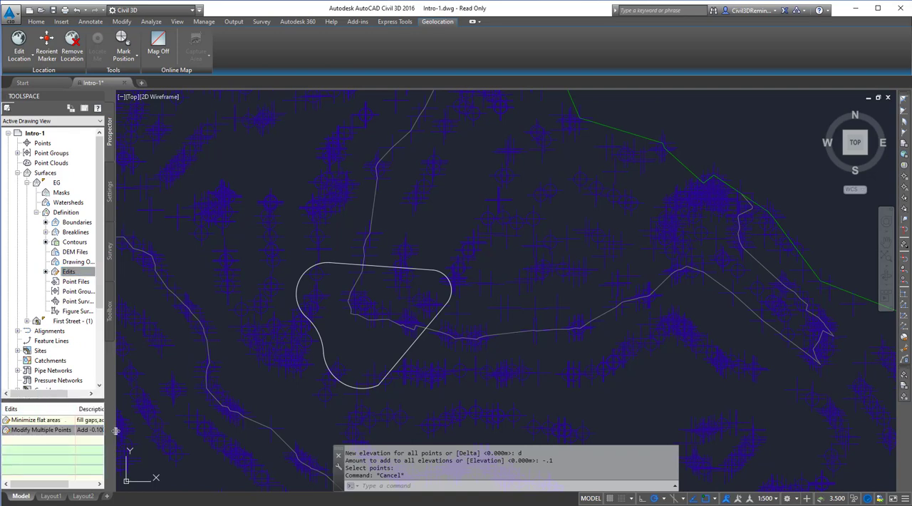
pyautogui.moveTo(114, 436); pyautogui.dragTo(206, 437)
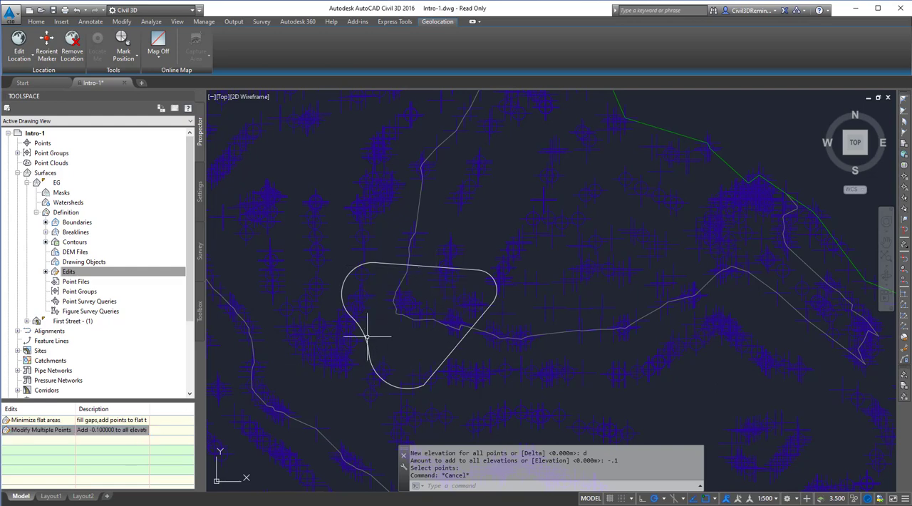
# - Turn off the Points component in the EG surface style's plan view display
pyautogui.press('Escape')
pyautogui.press('Escape')
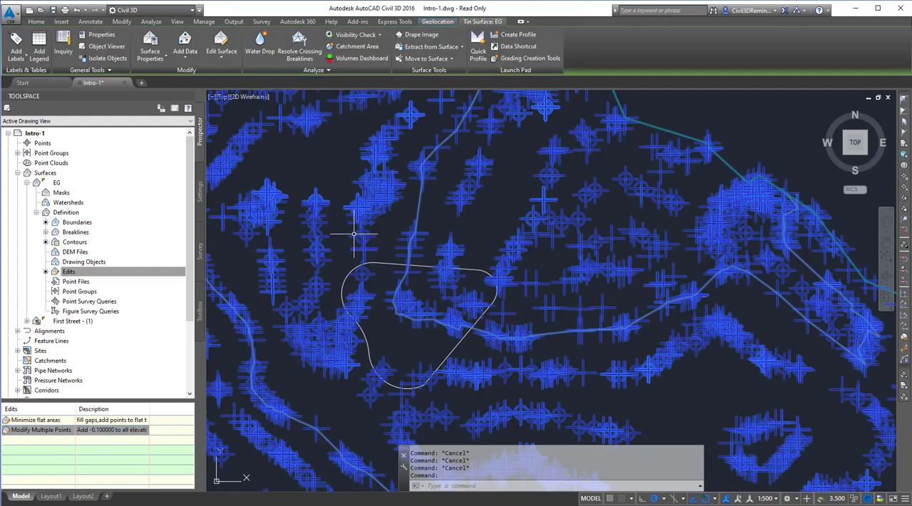
pyautogui.click(354, 236)
pyautogui.rightClick(354, 235)
pyautogui.click(397, 356)
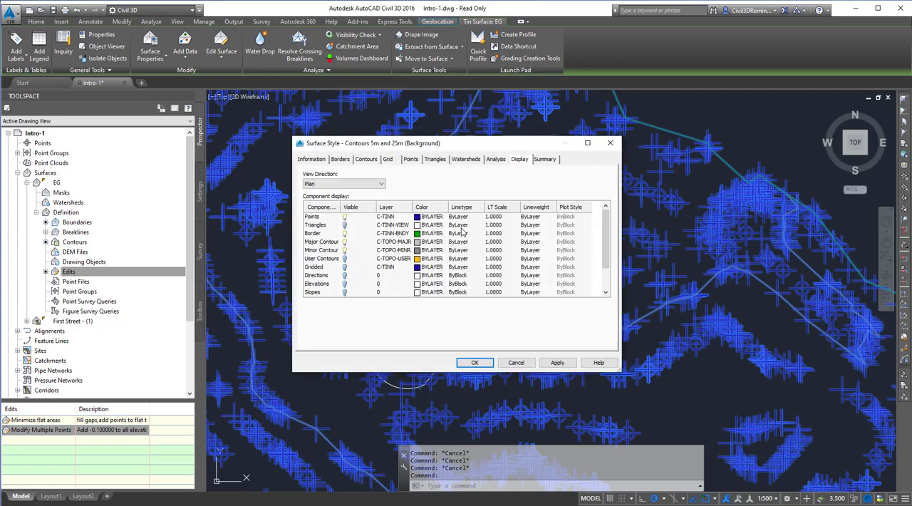
pyautogui.click(348, 219)
pyautogui.click(346, 217)
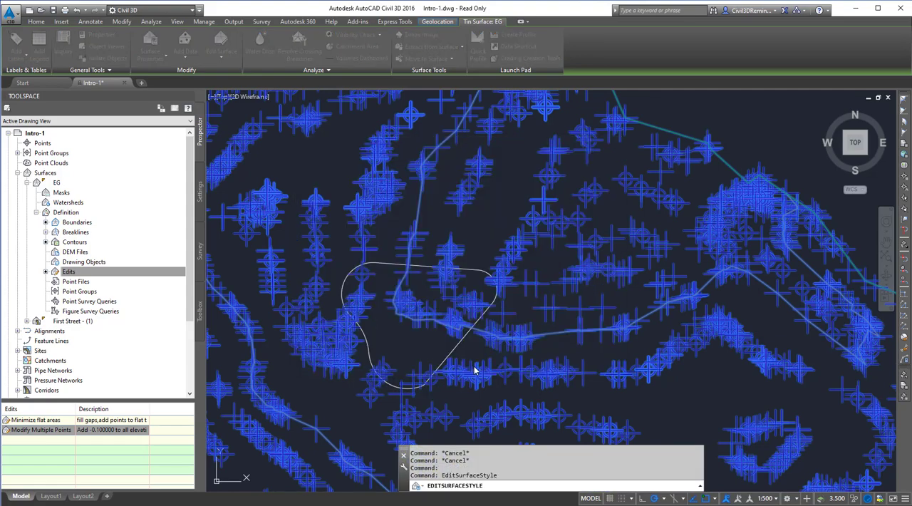
pyautogui.click(472, 363)
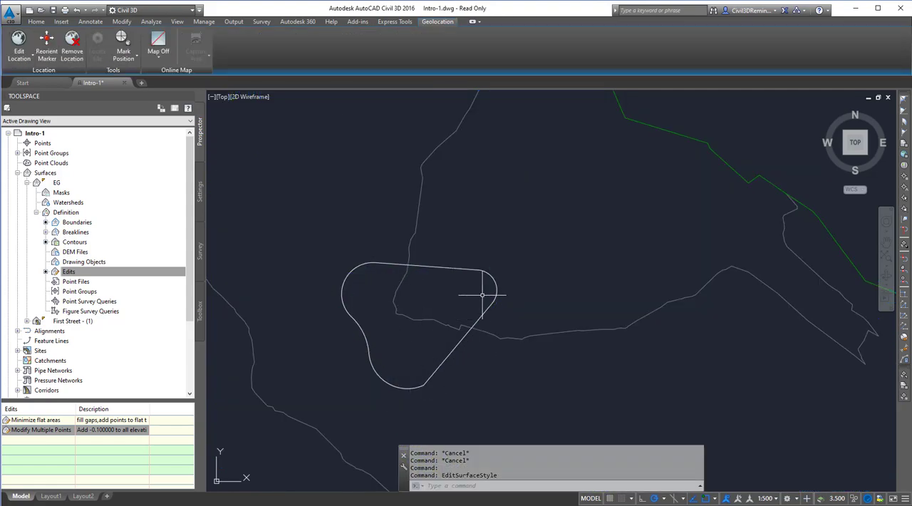
pyautogui.press('Escape')
pyautogui.press('Escape')
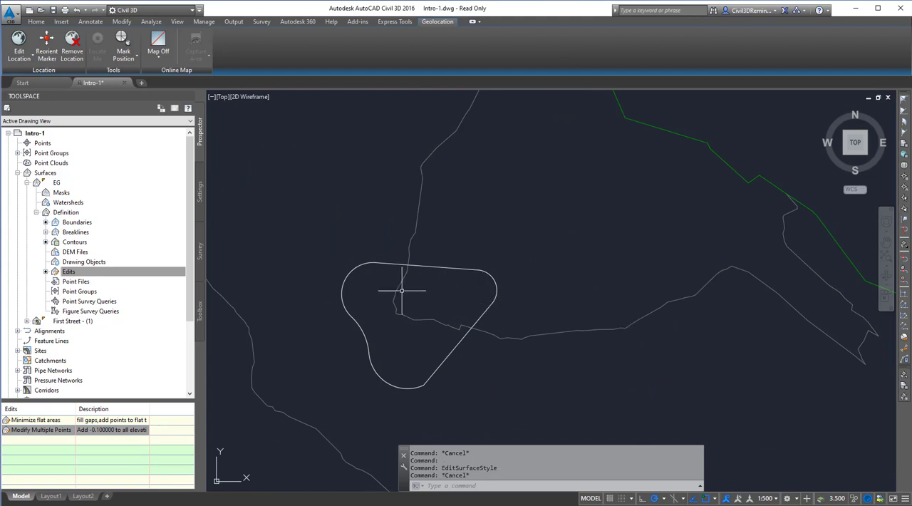
# - Create a new TIN surface named Lowered
pyautogui.click(34, 213)
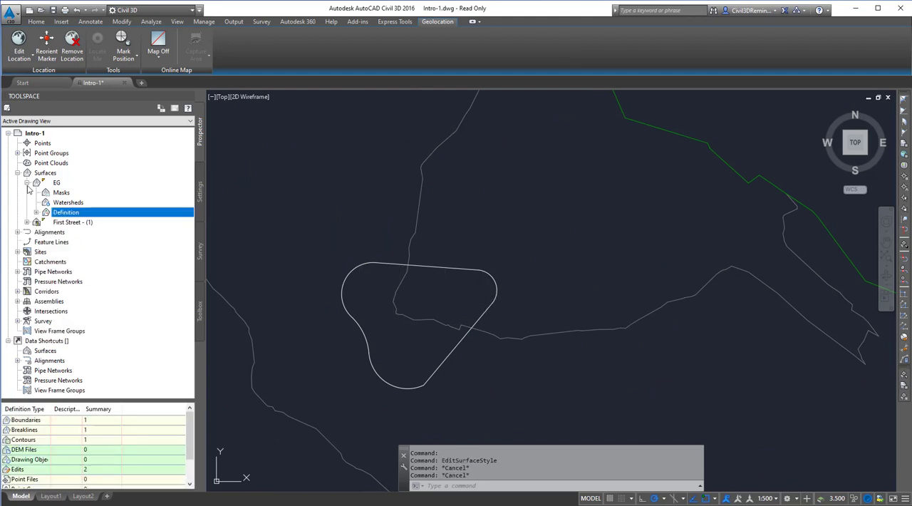
pyautogui.click(27, 182)
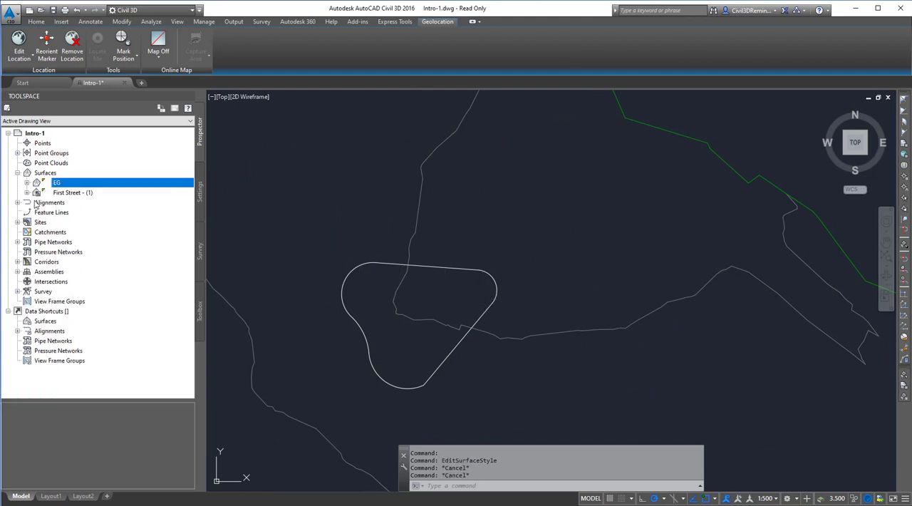
pyautogui.rightClick(63, 175)
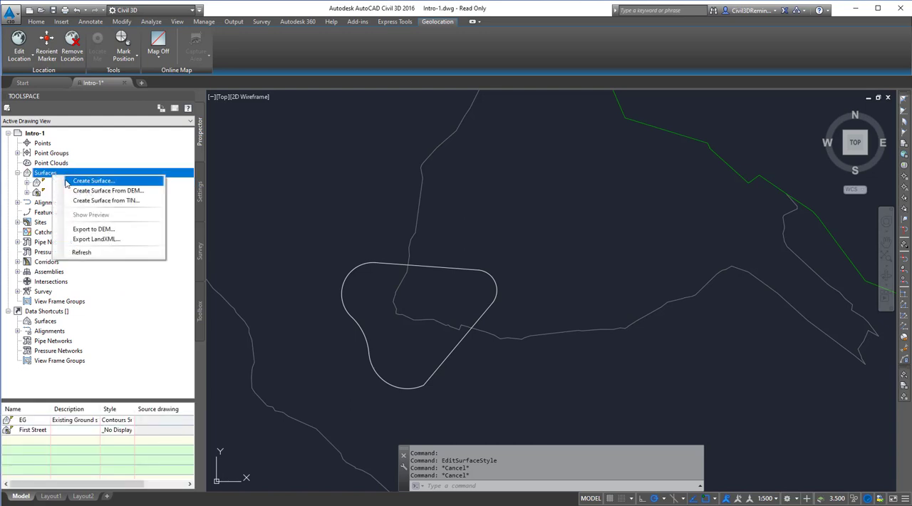
pyautogui.click(69, 181)
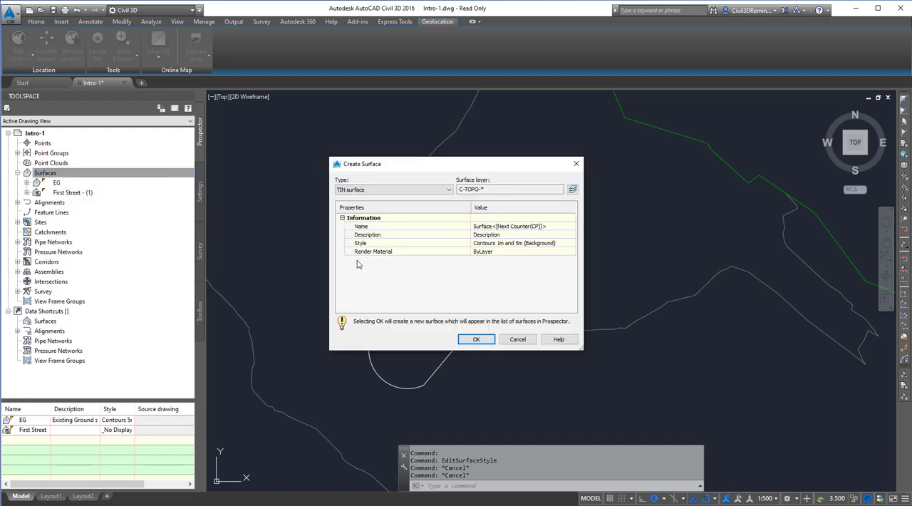
pyautogui.click(525, 226)
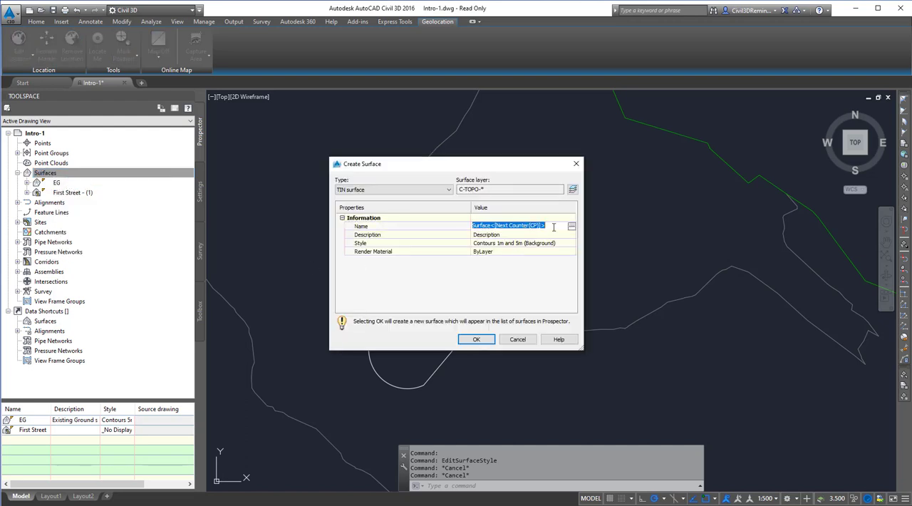
pyautogui.write('Lowered')
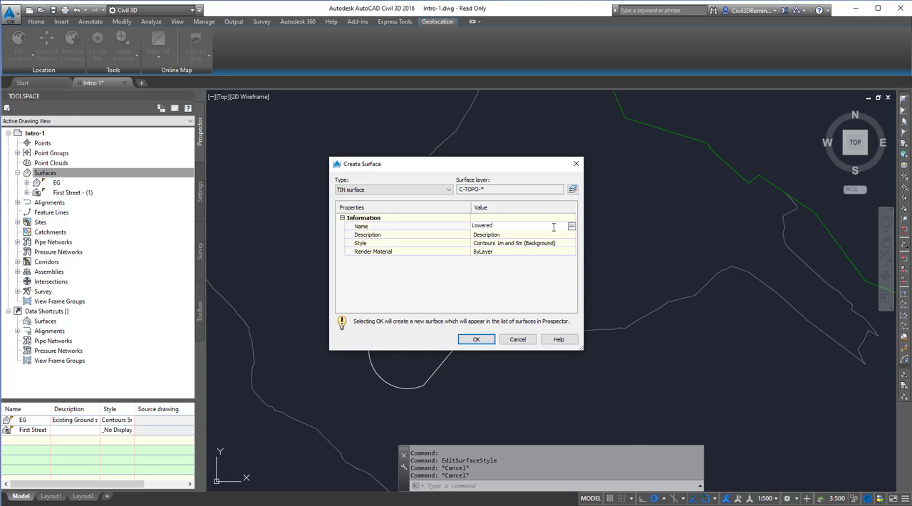
pyautogui.click(477, 340)
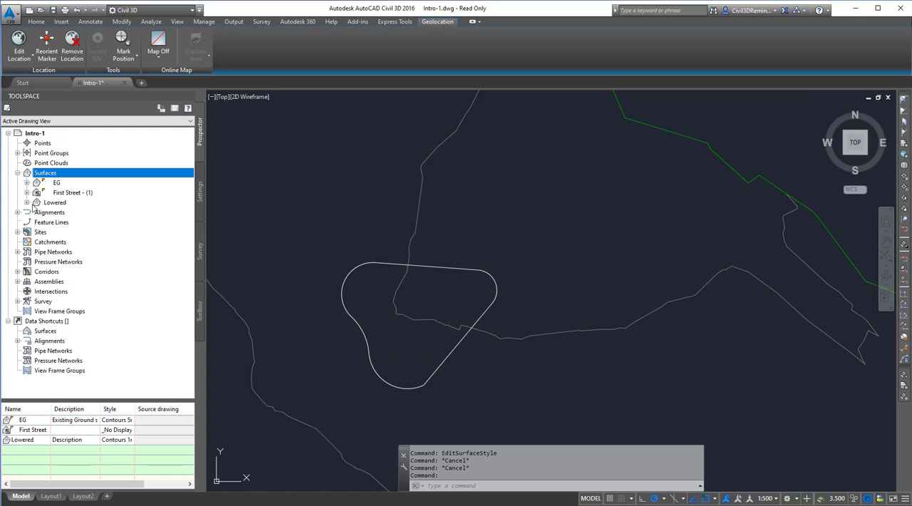
# - Create another TIN surface named Combined, keeping the default style
pyautogui.rightClick(45, 176)
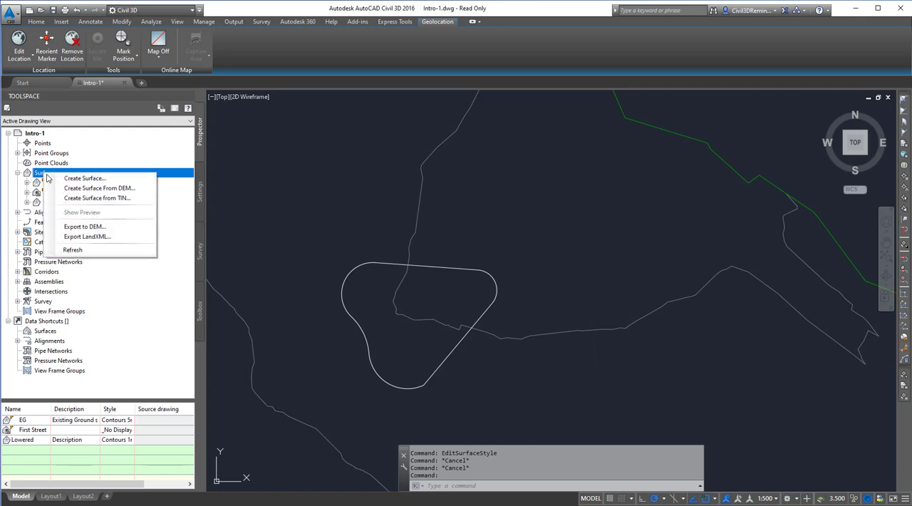
pyautogui.click(78, 180)
pyautogui.click(511, 226)
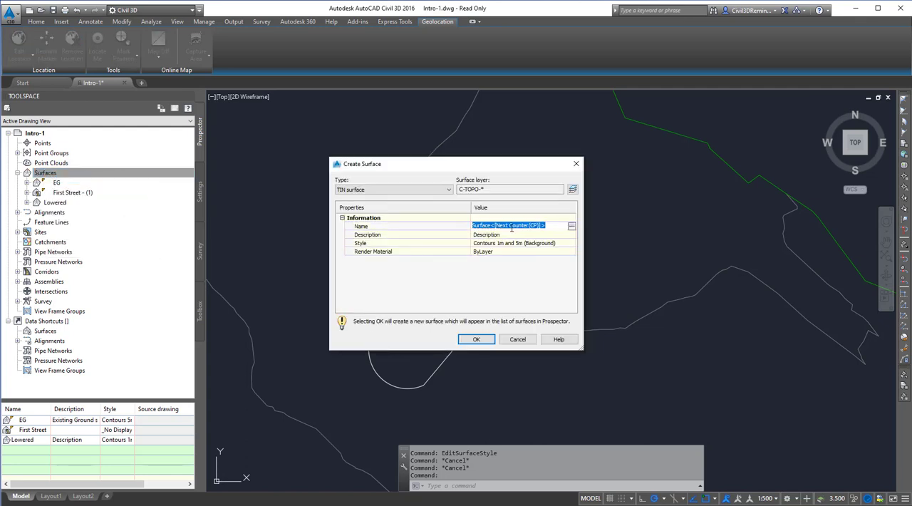
pyautogui.write('Combined')
pyautogui.press('Return')
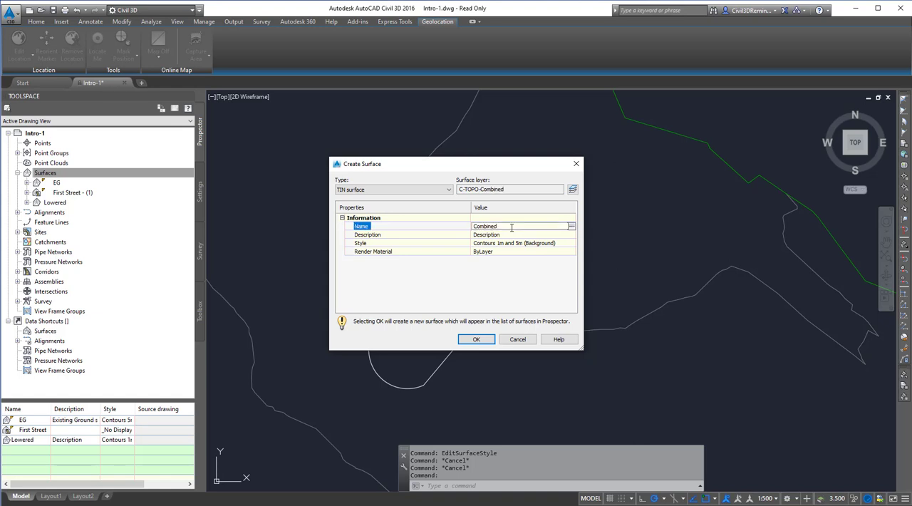
pyautogui.click(485, 341)
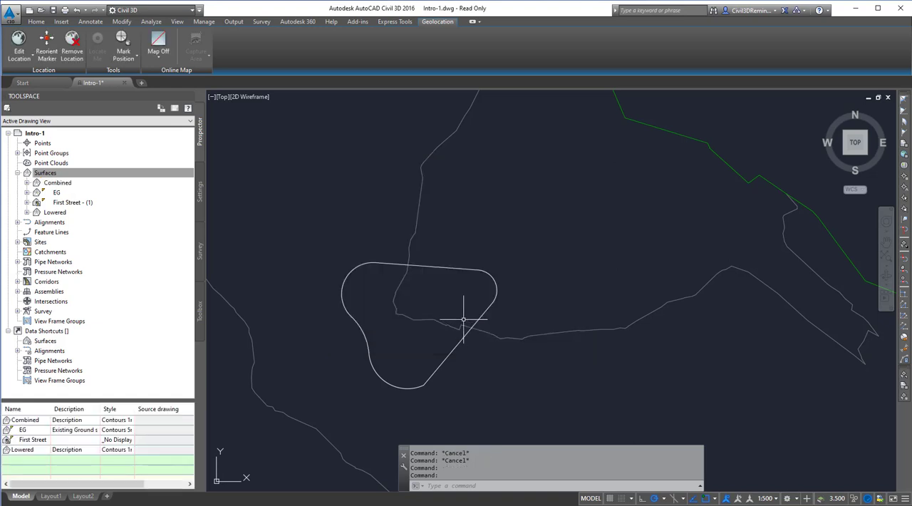
# - Change the EG surface's style to _No Display in its surface properties
pyautogui.click(409, 250)
pyautogui.press('Escape')
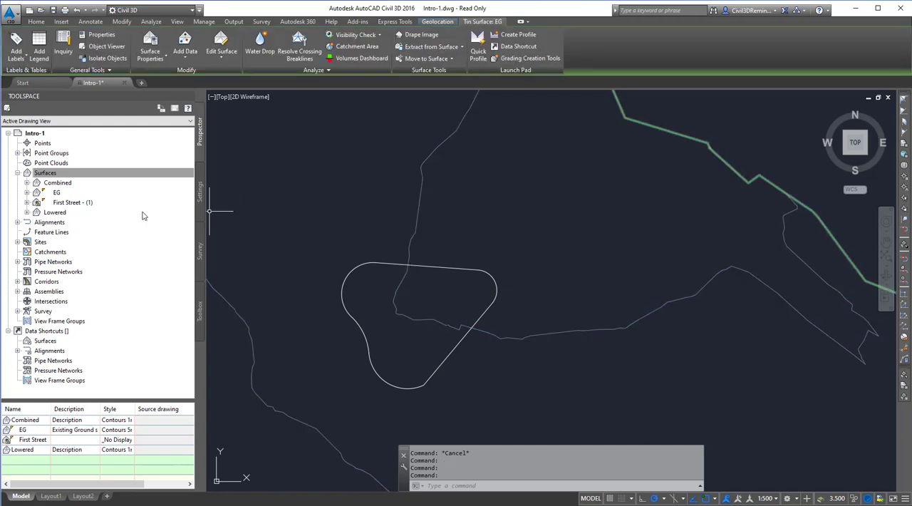
pyautogui.click(72, 194)
pyautogui.rightClick(81, 200)
pyautogui.click(110, 198)
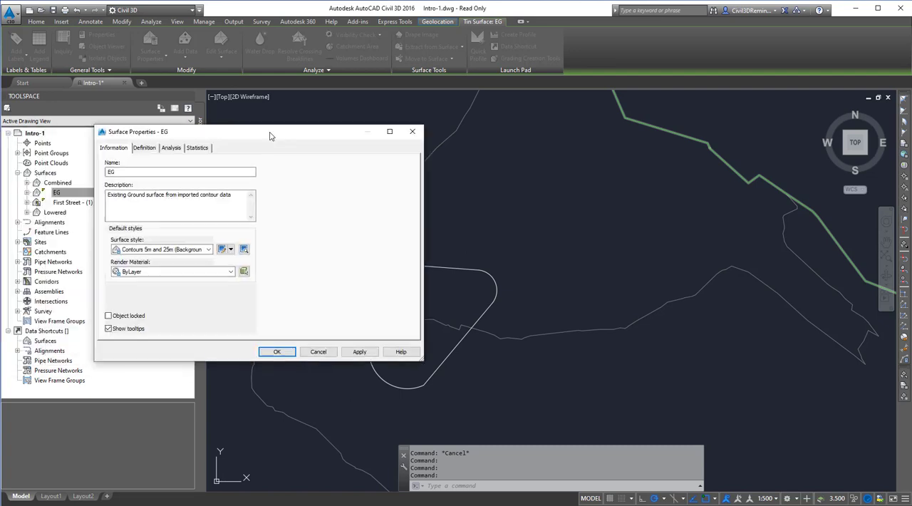
pyautogui.click(292, 238)
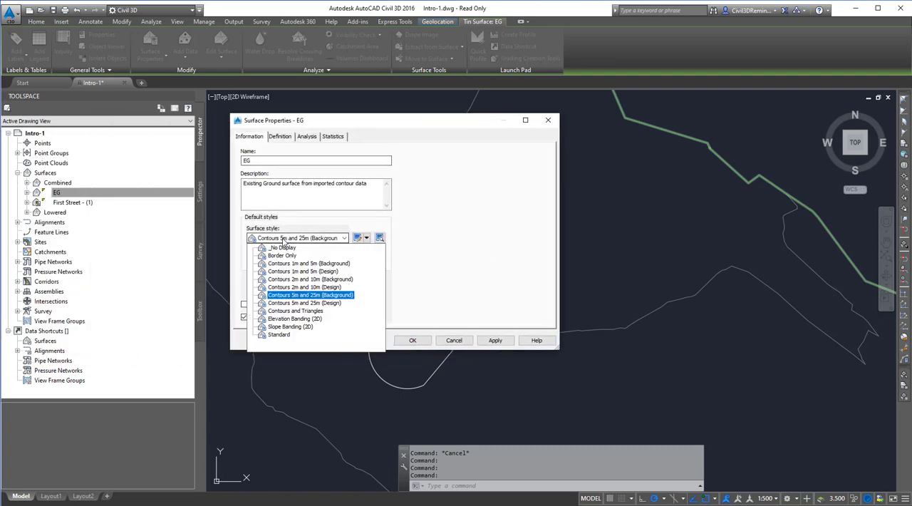
pyautogui.click(282, 255)
pyautogui.click(412, 340)
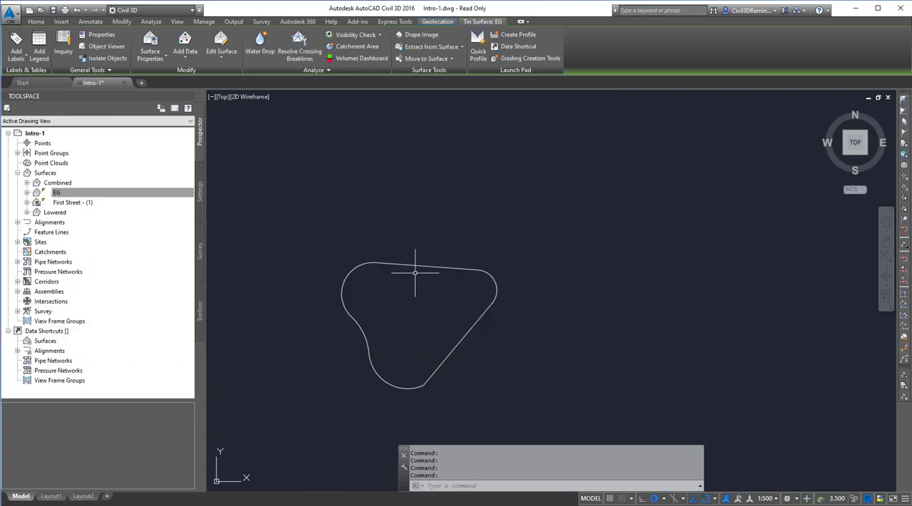
# - Paste the EG surface into the Combined surface as an edit in its definition
pyautogui.click(60, 184)
pyautogui.click(27, 183)
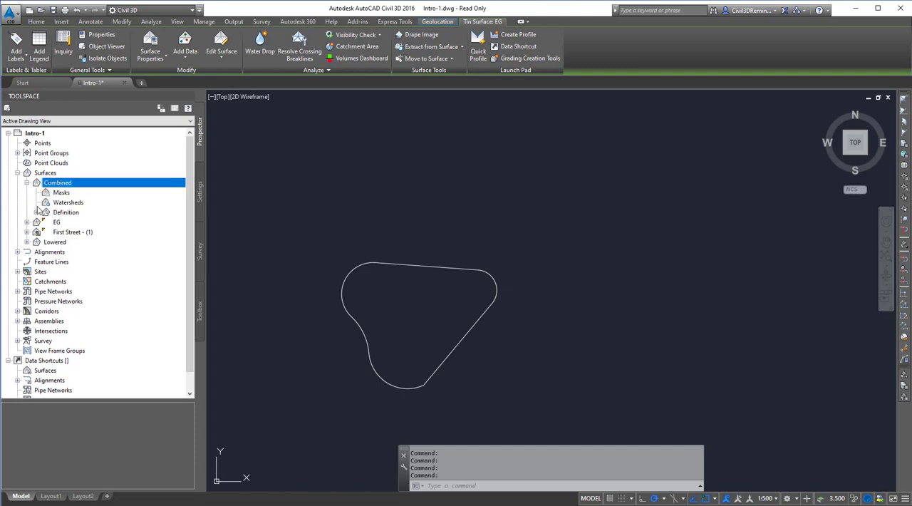
pyautogui.click(37, 212)
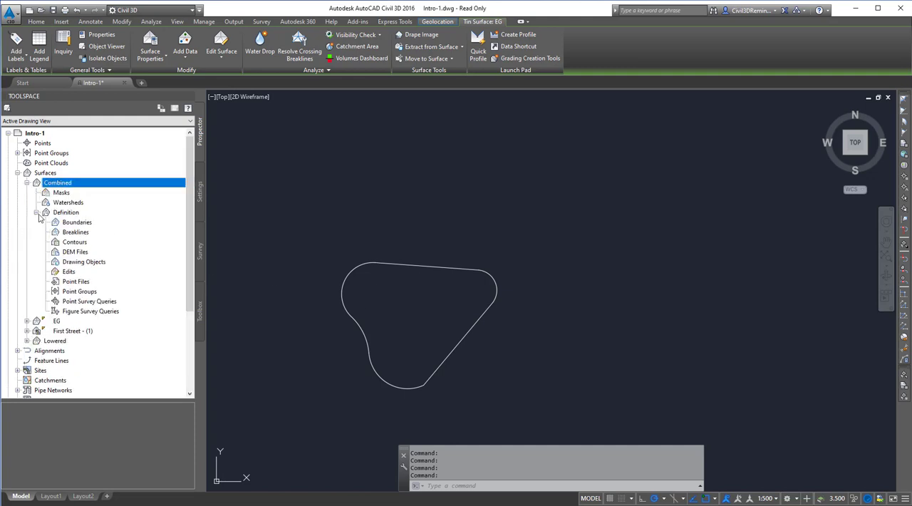
pyautogui.click(71, 273)
pyautogui.rightClick(80, 277)
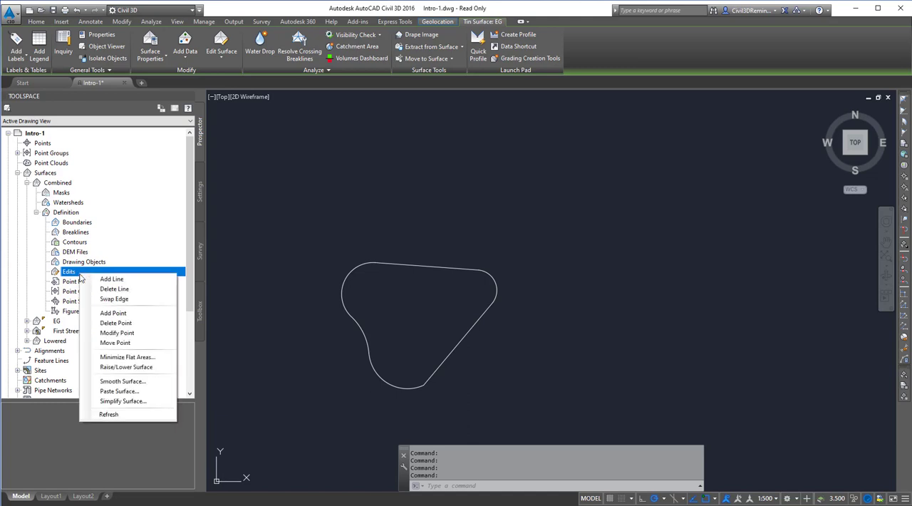
pyautogui.click(122, 392)
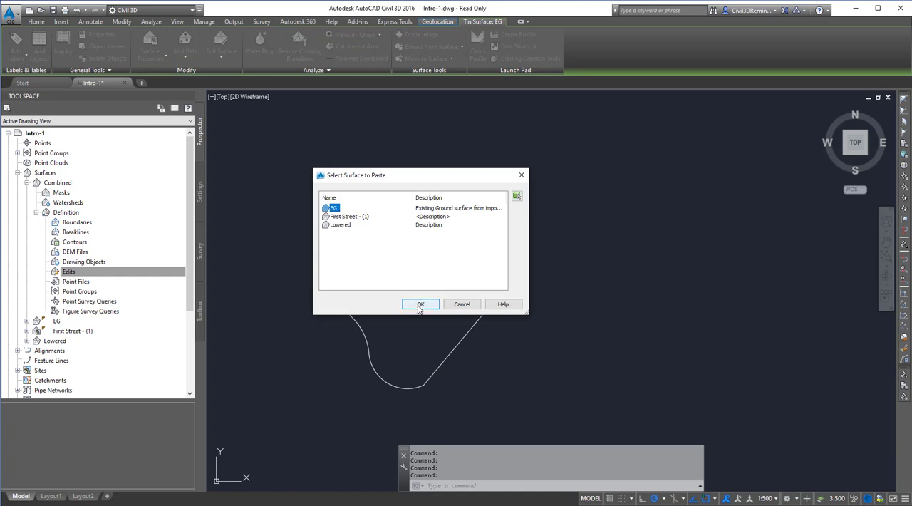
pyautogui.click(420, 305)
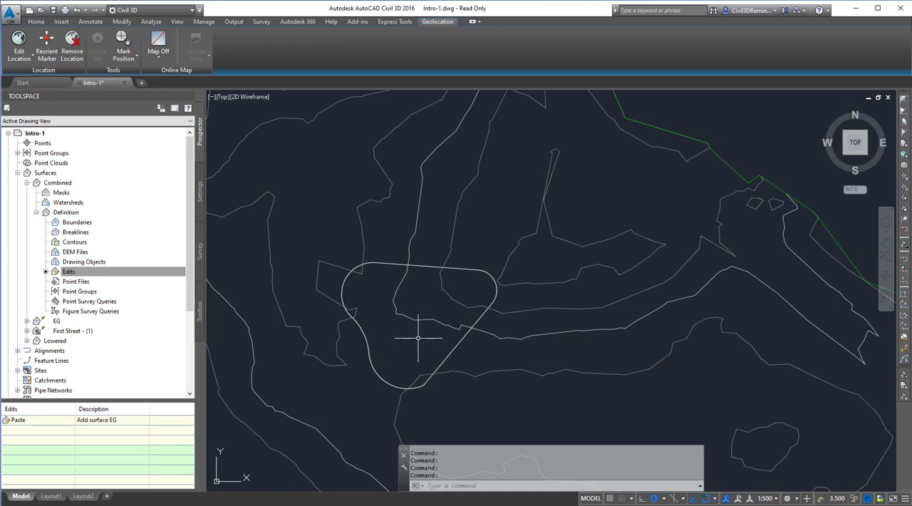
# - Paste the EG surface into the Lowered surface as an edit in its definition
pyautogui.click(58, 184)
pyautogui.click(27, 184)
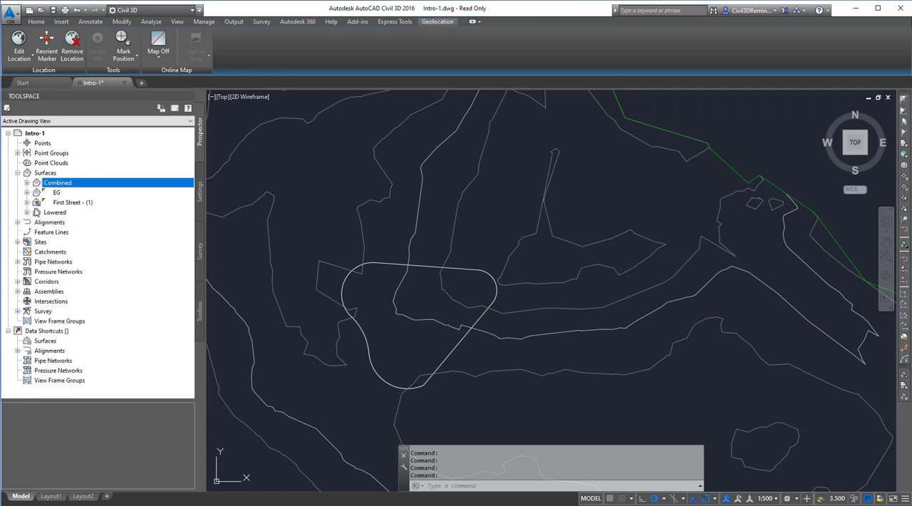
pyautogui.click(45, 213)
pyautogui.click(26, 213)
pyautogui.click(37, 242)
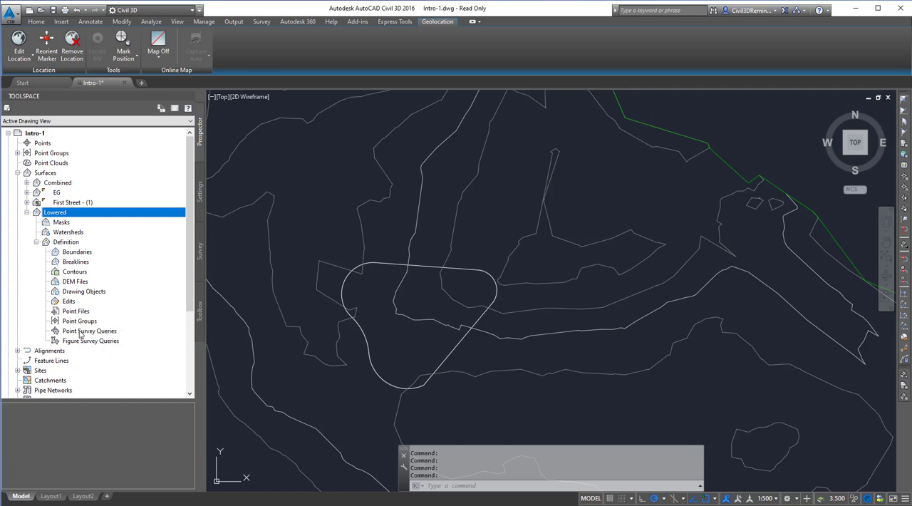
pyautogui.rightClick(70, 302)
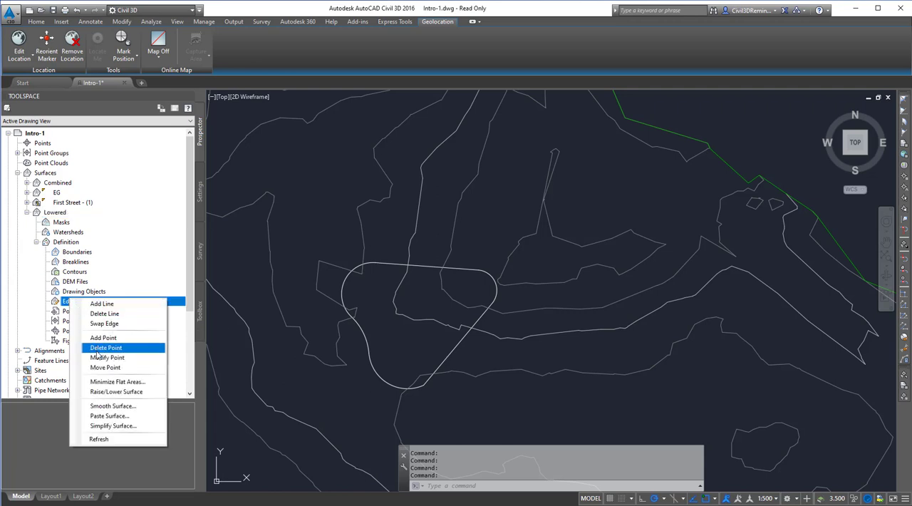
pyautogui.click(100, 418)
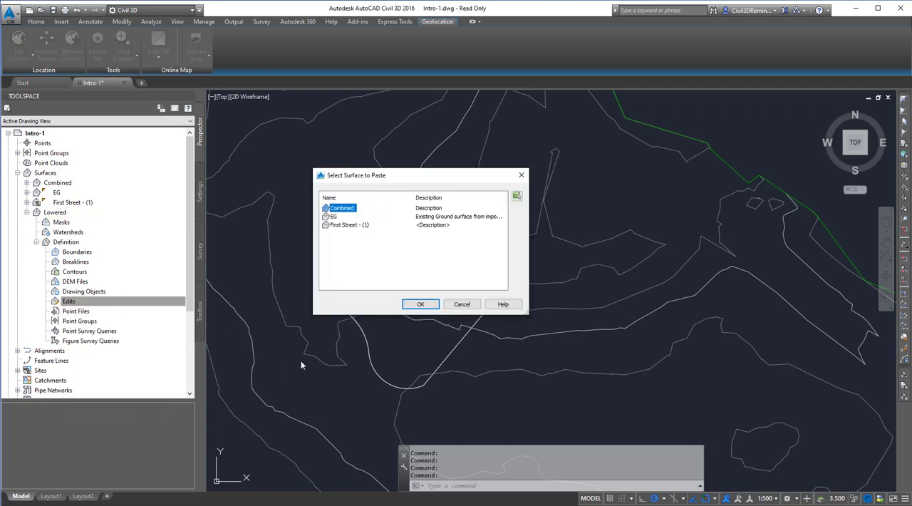
pyautogui.click(336, 217)
pyautogui.click(421, 305)
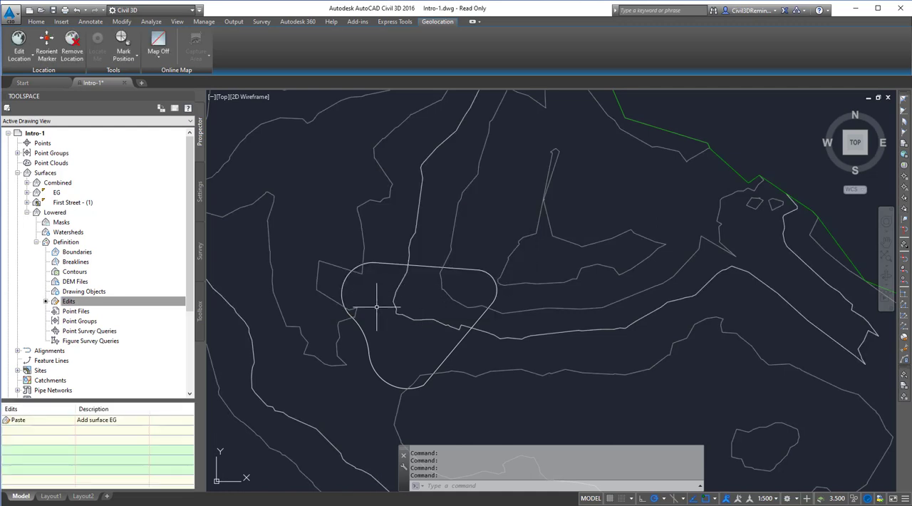
# - Lower the whole Lowered surface by adding -.1 to all elevations with Raise/Lower Surface
pyautogui.click(75, 303)
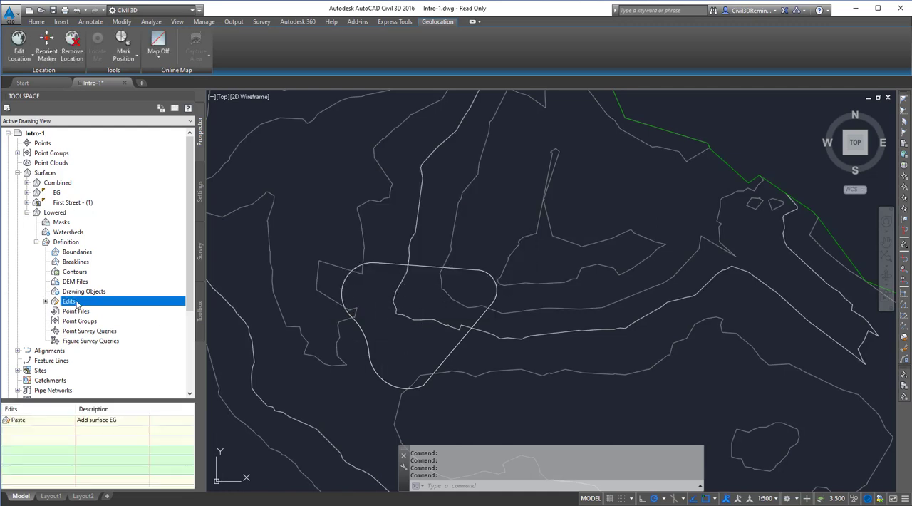
pyautogui.rightClick(77, 303)
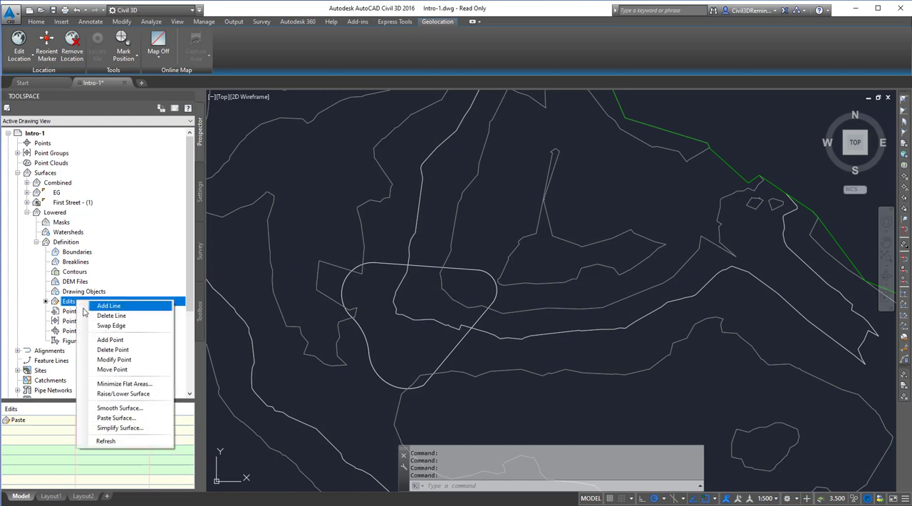
pyautogui.click(128, 395)
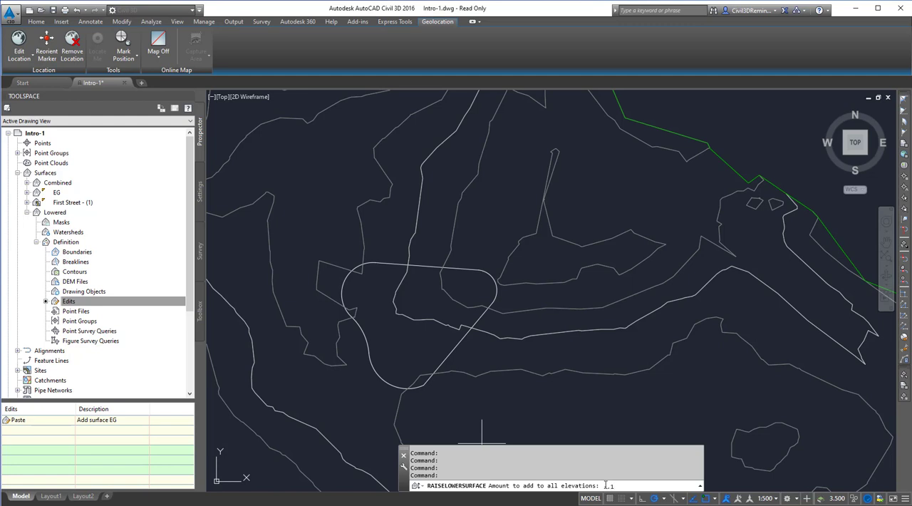
pyautogui.press('Return')
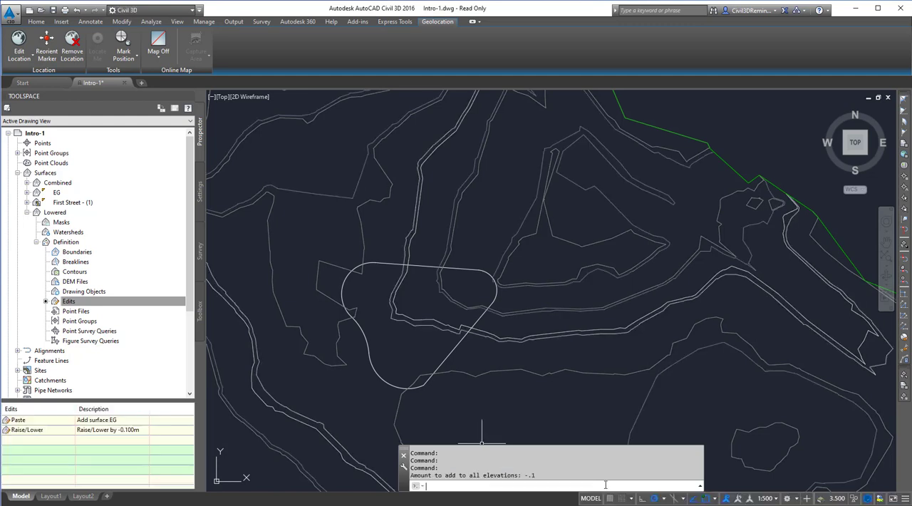
pyautogui.press('Return')
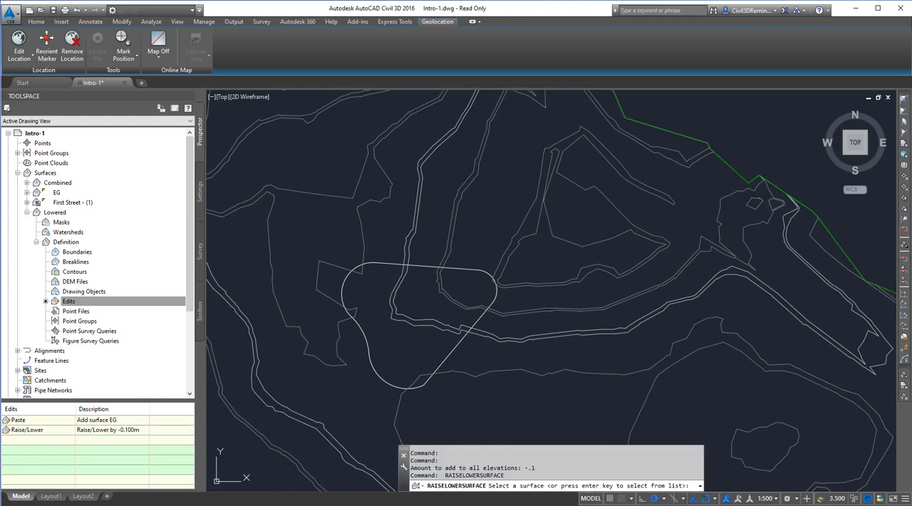
pyautogui.press('Escape')
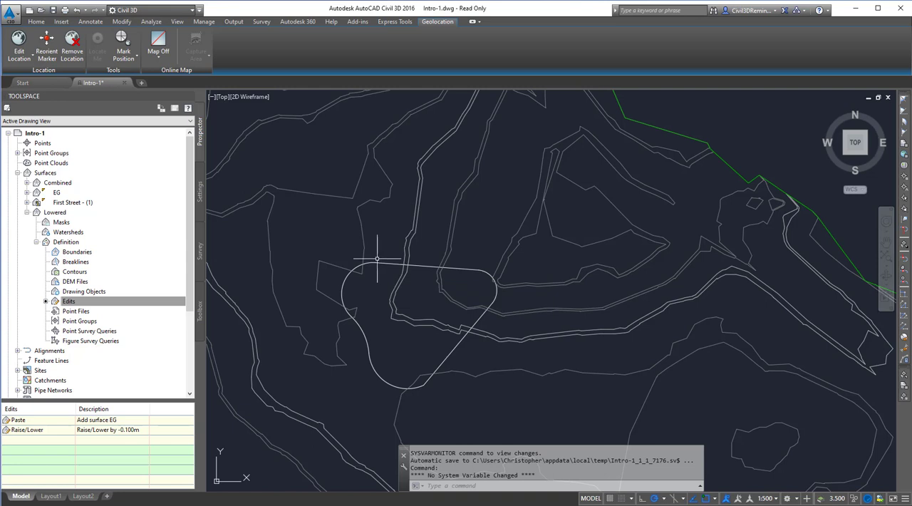
# - Add a non-destructive Outer boundary named LoweredArea to the Lowered surface from the closed outline, with a 1.000 m mid-ordinate distance
pyautogui.click(377, 264)
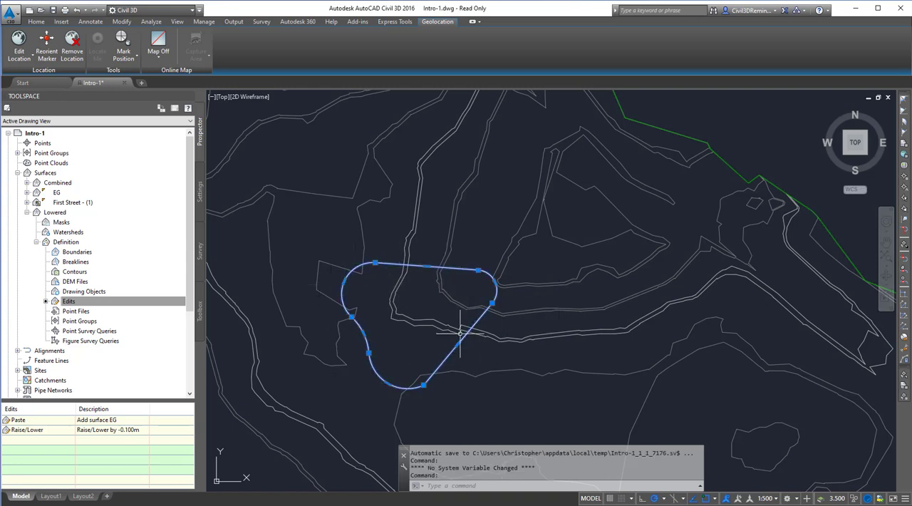
pyautogui.press('Escape')
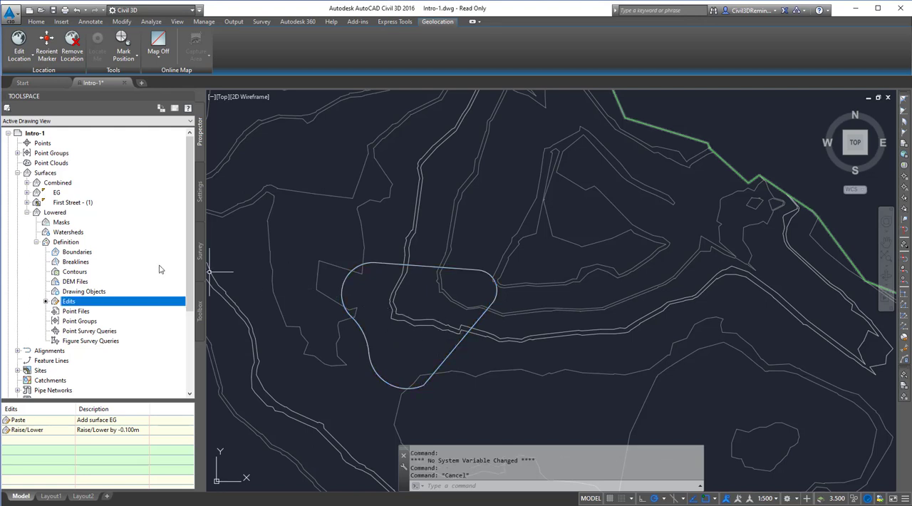
pyautogui.click(86, 253)
pyautogui.rightClick(88, 255)
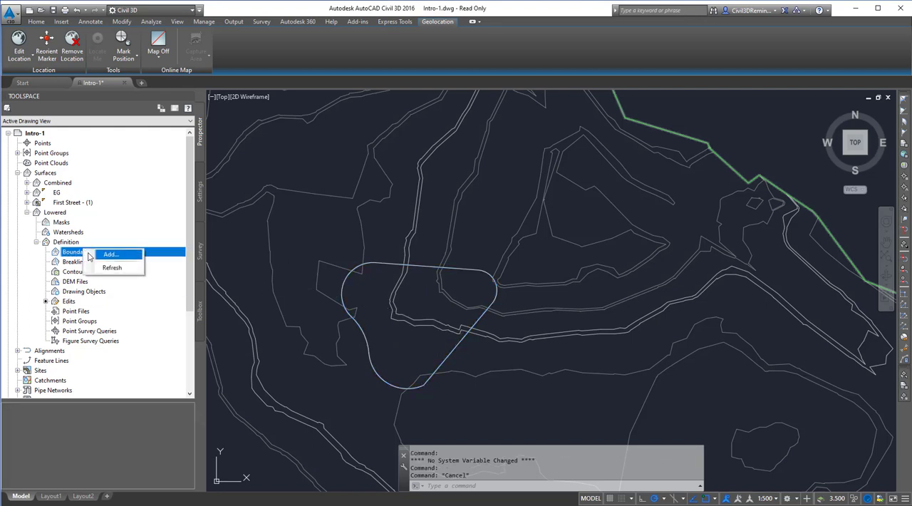
pyautogui.click(109, 255)
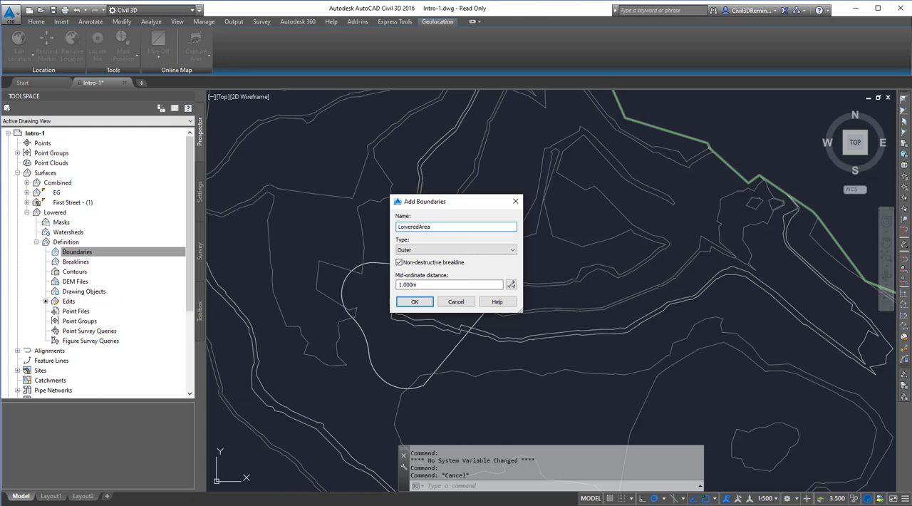
pyautogui.click(423, 250)
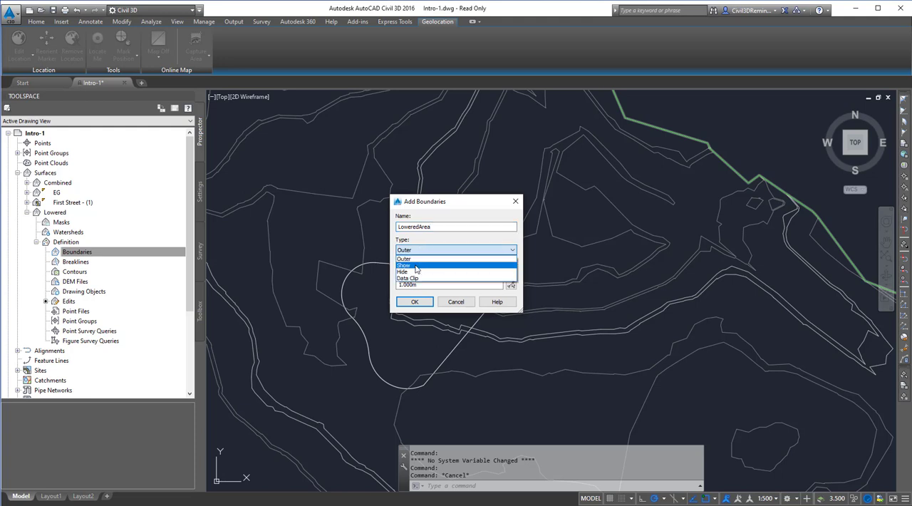
pyautogui.click(419, 259)
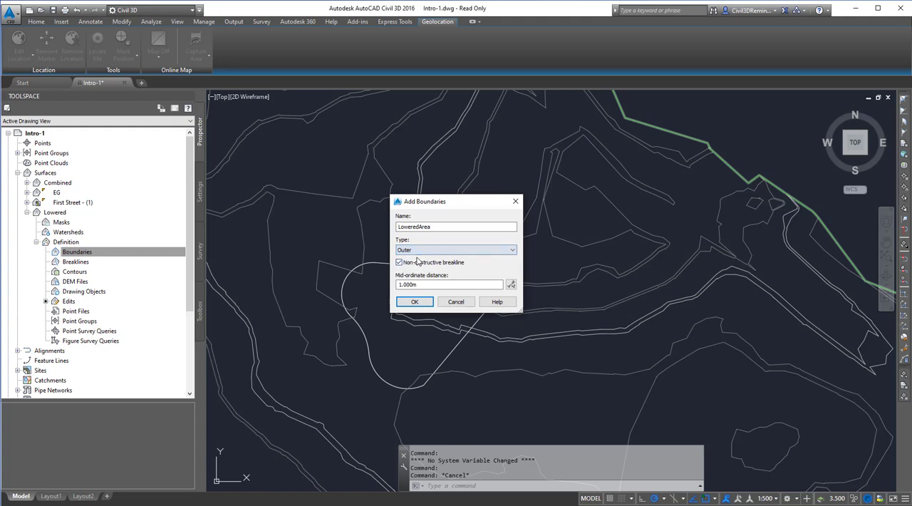
pyautogui.click(414, 302)
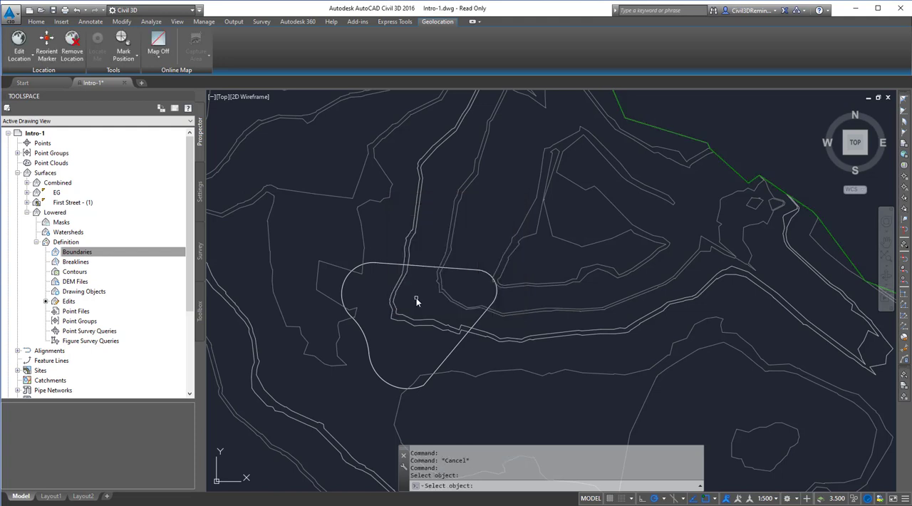
pyautogui.click(422, 266)
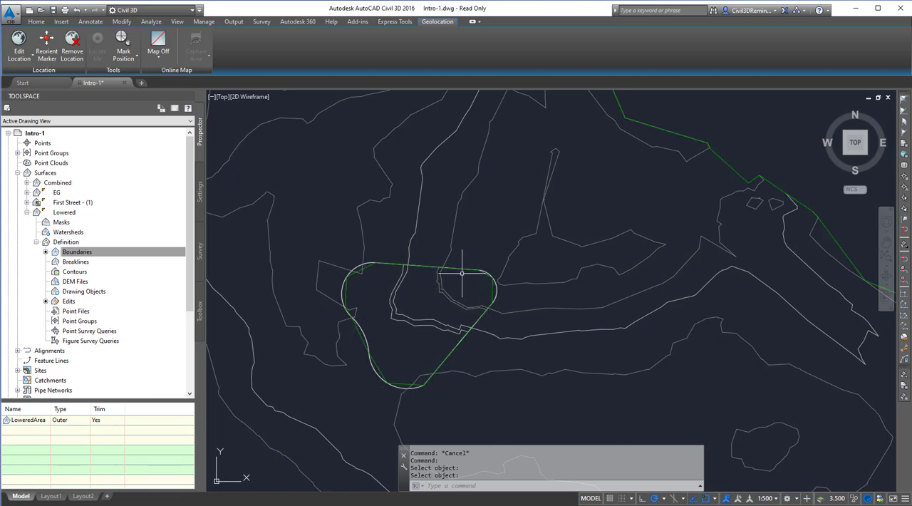
# - Check how the LoweredArea boundary follows the outline's curves and delete it from the Lowered surface's definition
pyautogui.click(403, 267)
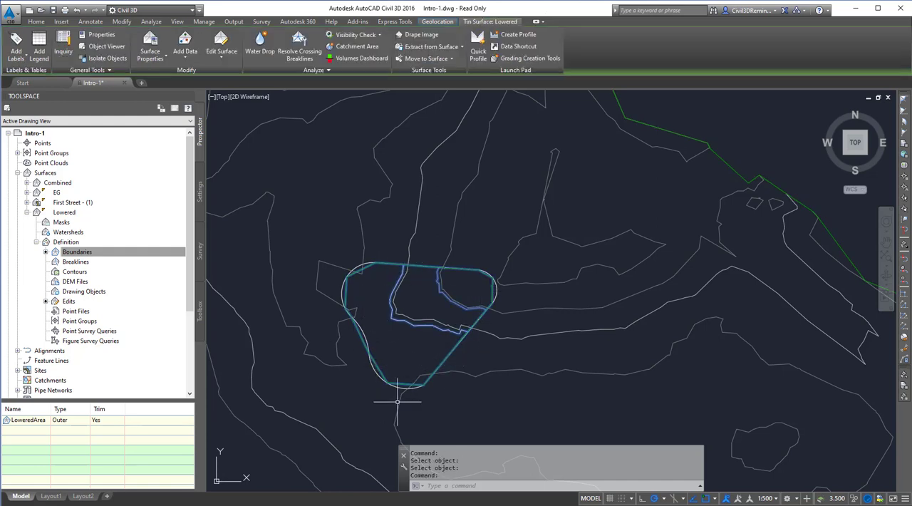
pyautogui.press('Escape')
pyautogui.scroll(5, 381, 378)
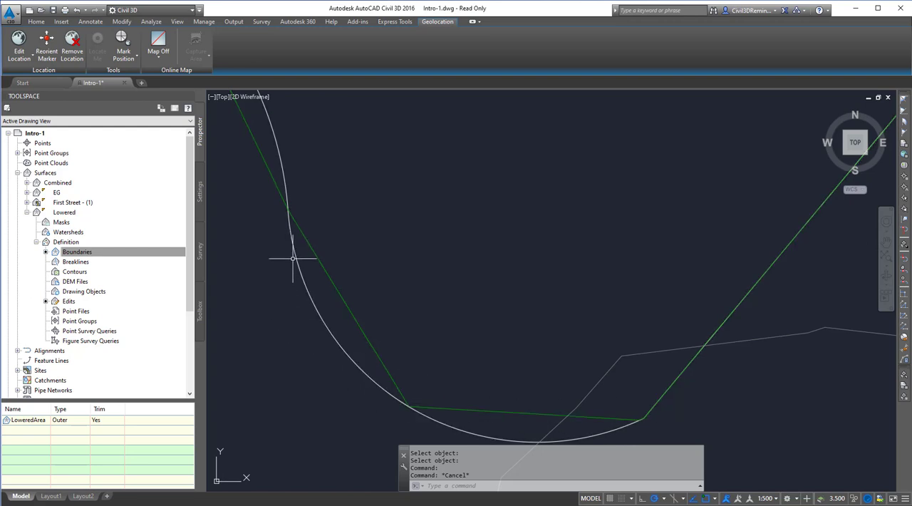
pyautogui.scroll(-5, 546, 408)
pyautogui.press('Escape')
pyautogui.click(98, 254)
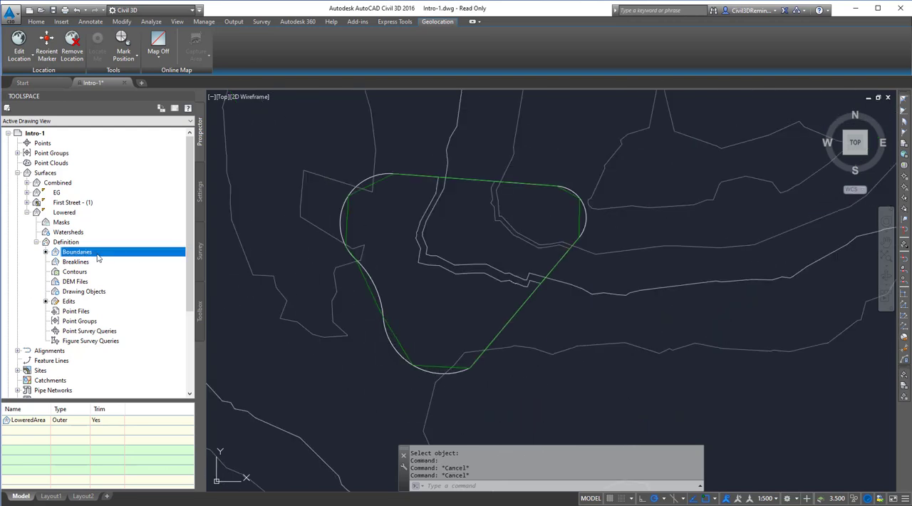
pyautogui.rightClick(62, 420)
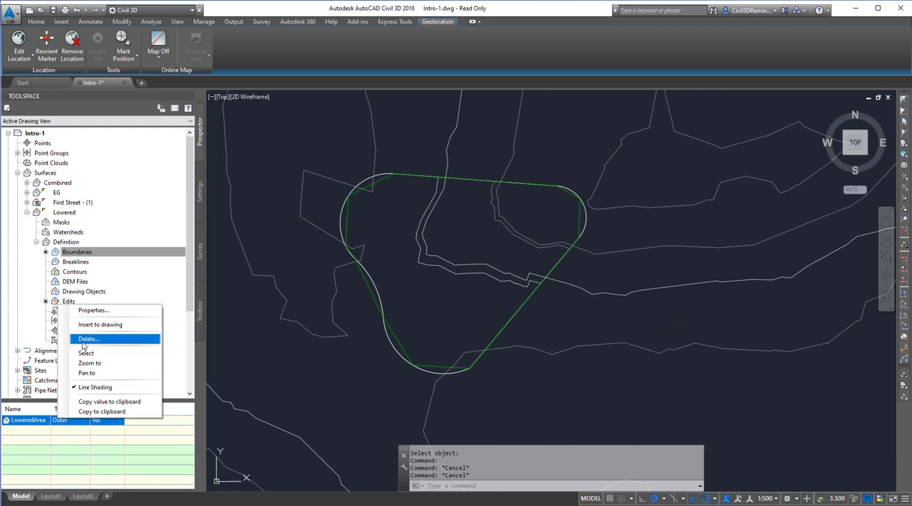
pyautogui.click(87, 339)
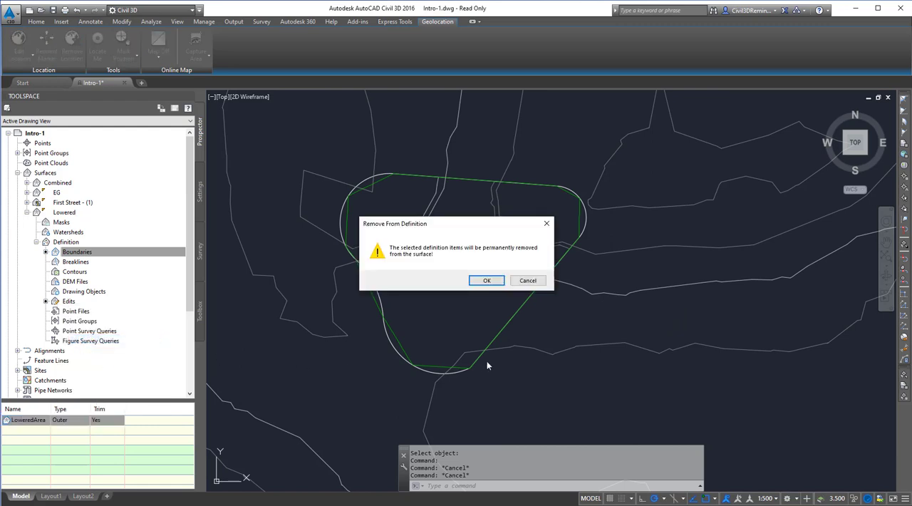
pyautogui.click(485, 281)
# - Add a non-destructive Outer boundary named Lowered to the Lowered surface from the closed outline, with a mid-ordinate distance of .1
pyautogui.click(80, 252)
pyautogui.rightClick(85, 256)
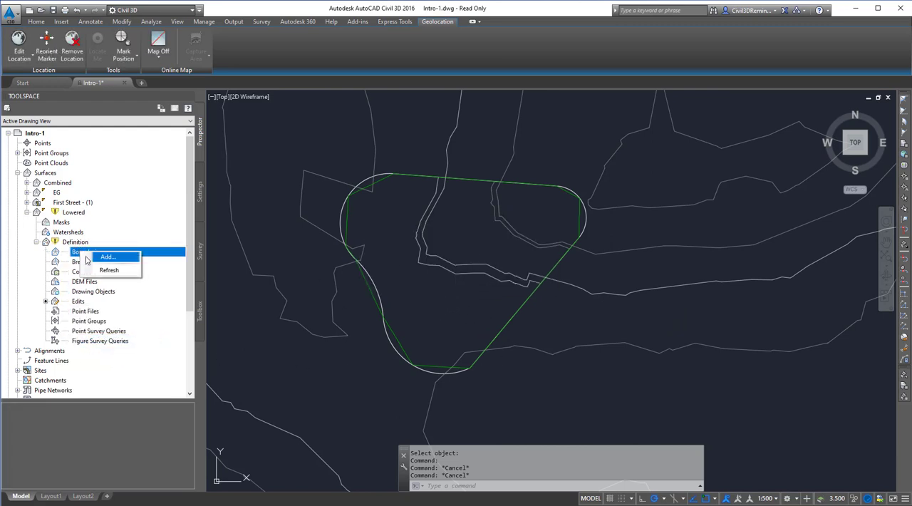
pyautogui.click(105, 257)
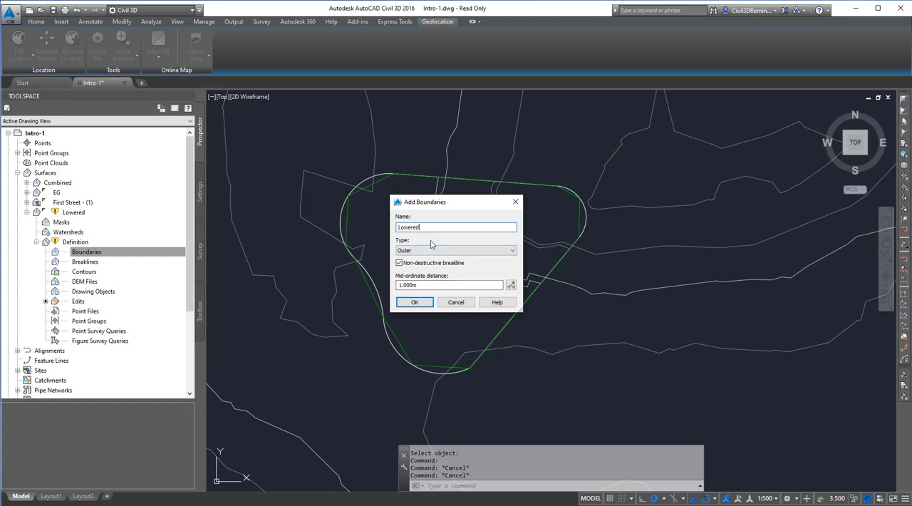
pyautogui.press('Tab')
pyautogui.press('Tab')
pyautogui.press('Tab')
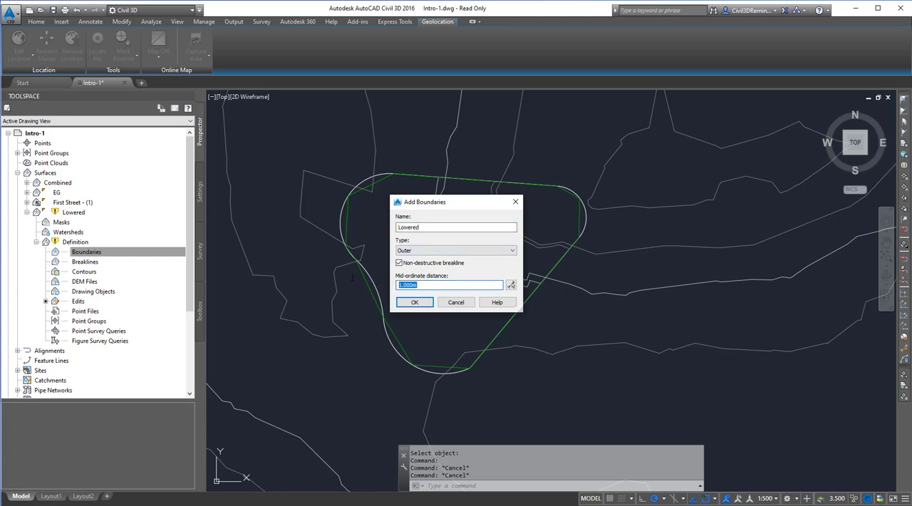
pyautogui.click(413, 302)
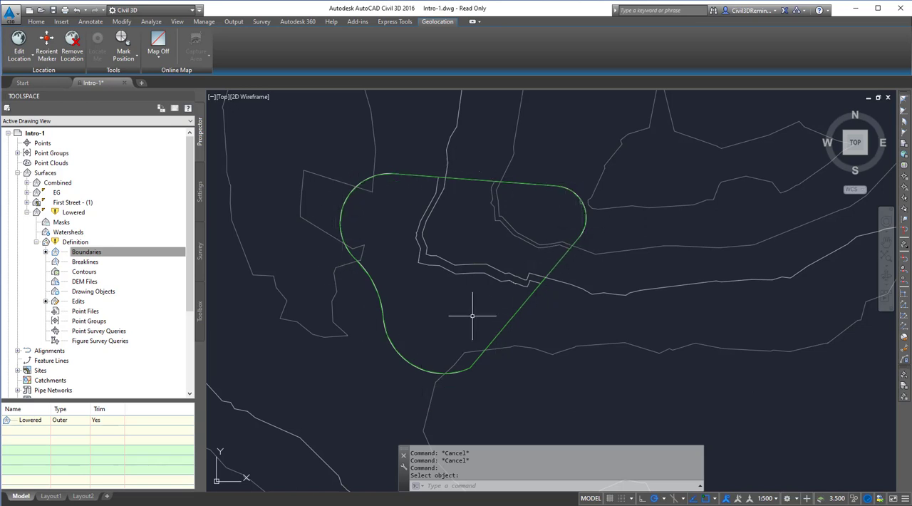
pyautogui.press('Escape')
pyautogui.press('Escape')
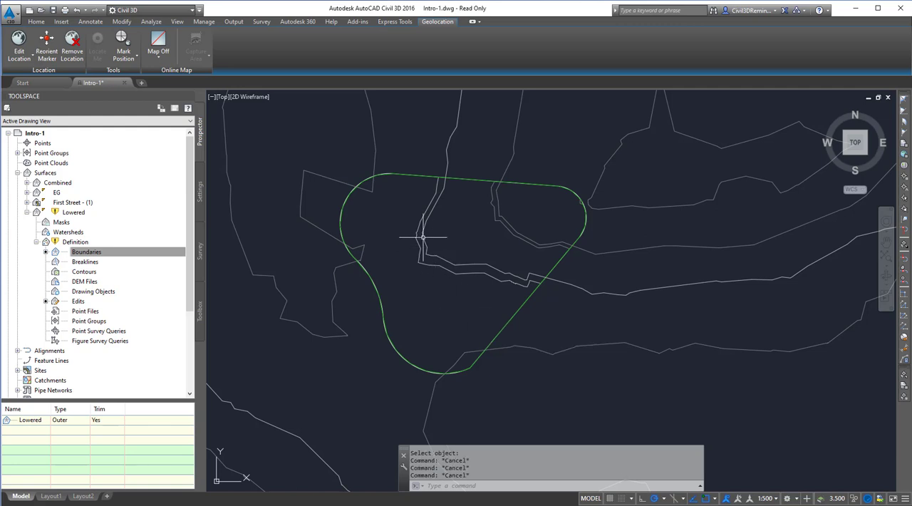
# - Paste the Lowered surface into the Combined surface as an edit in its definition
pyautogui.click(26, 212)
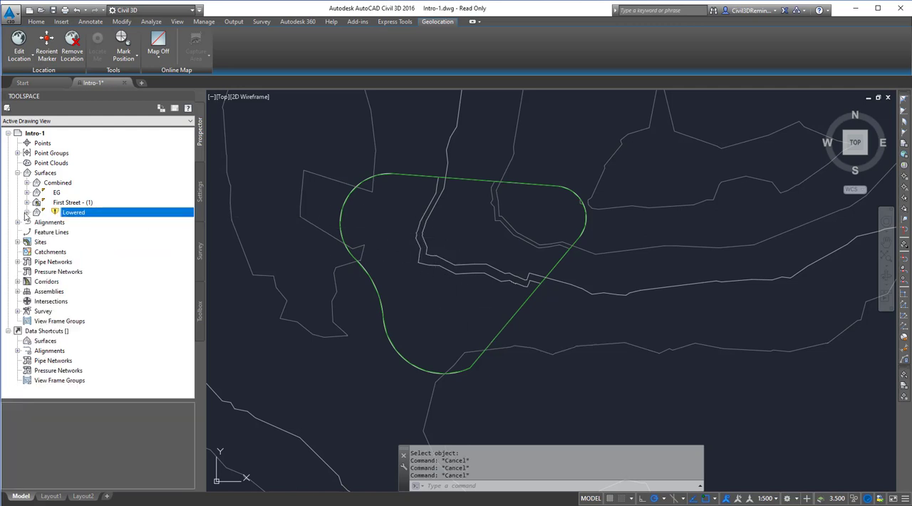
pyautogui.click(57, 185)
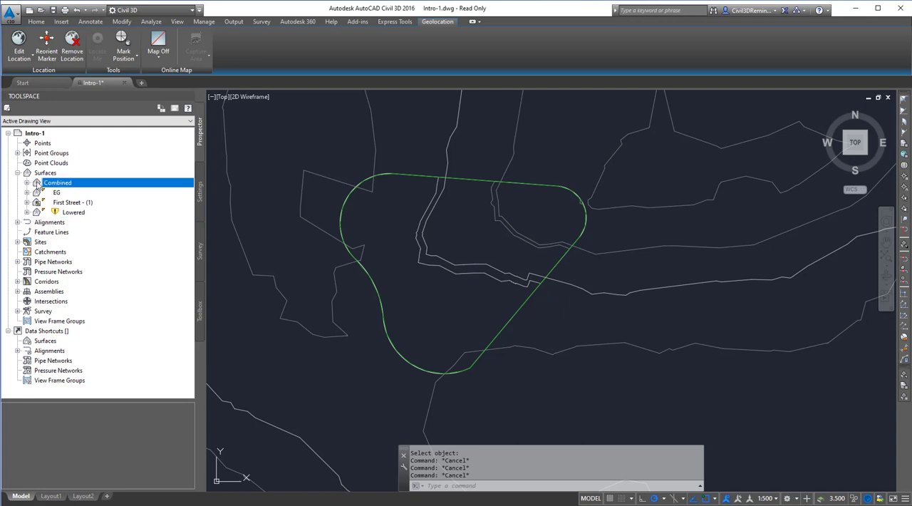
pyautogui.click(26, 183)
pyautogui.click(36, 212)
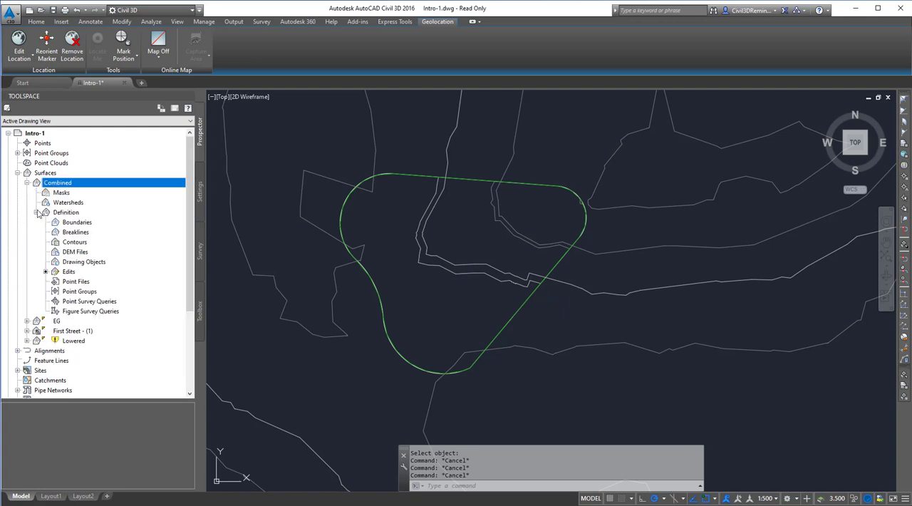
pyautogui.click(67, 272)
pyautogui.rightClick(67, 275)
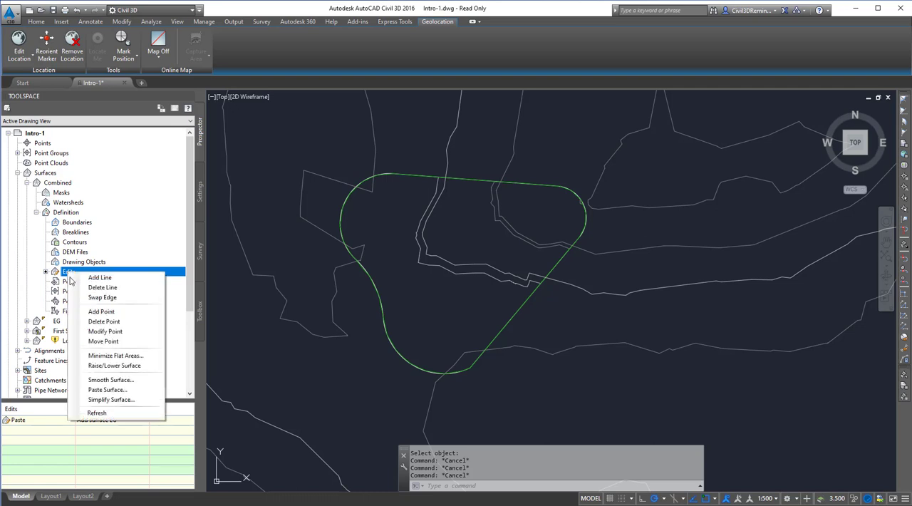
pyautogui.click(125, 390)
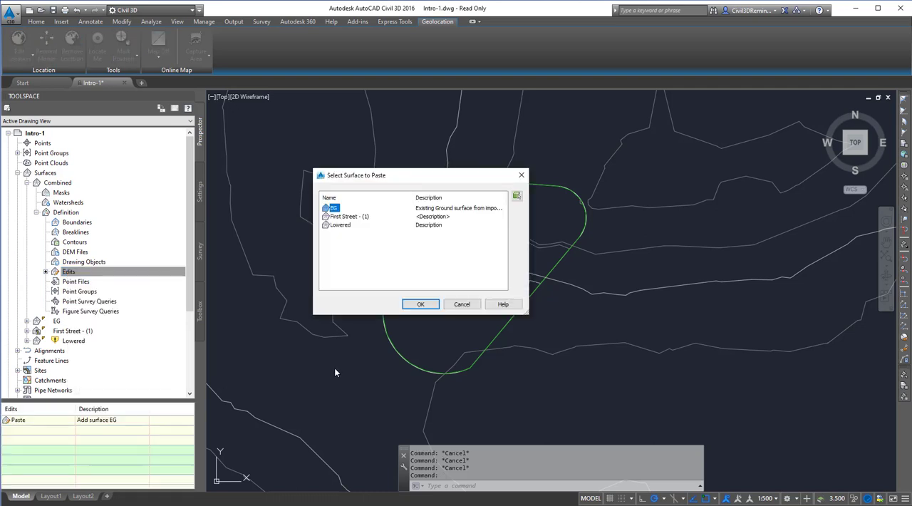
pyautogui.click(340, 225)
pyautogui.click(420, 304)
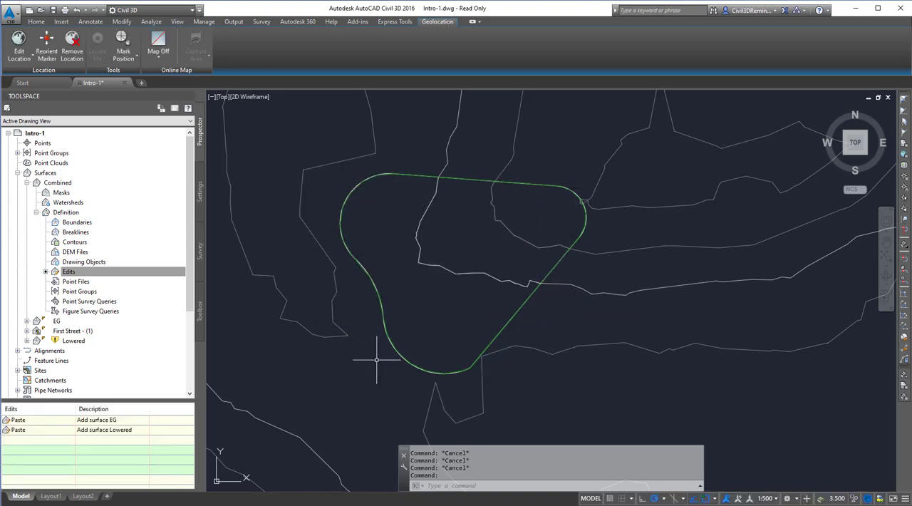
pyautogui.moveTo(491, 390)
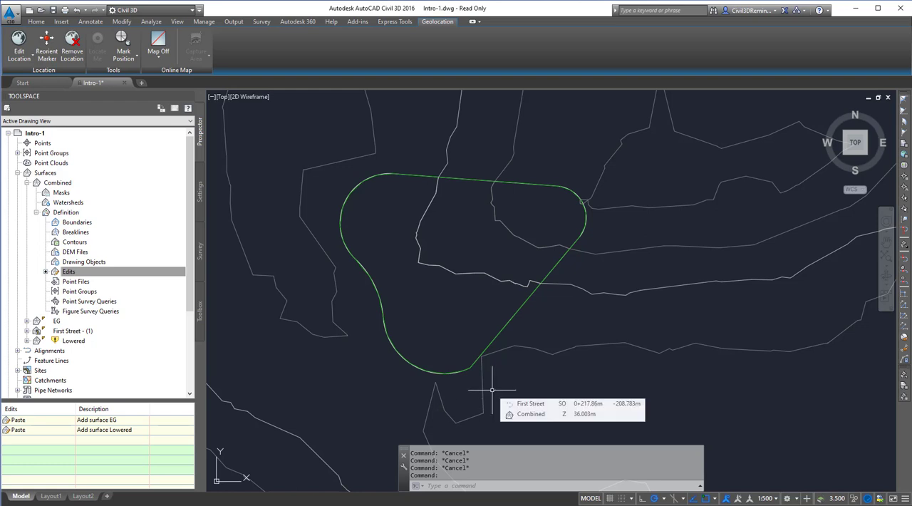